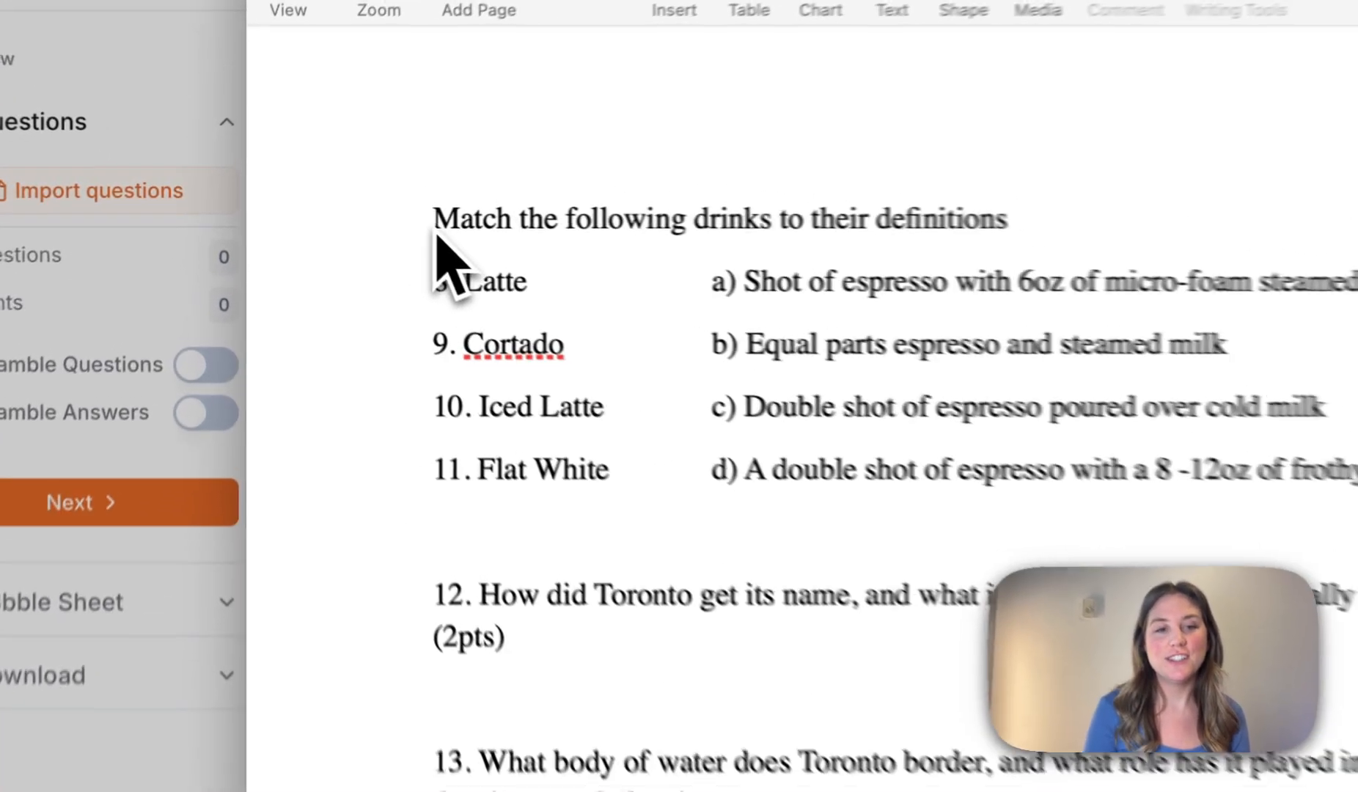
Examine how the drinks matching section is formatted in the source document, with numbered items and lettered definitions.
drag(342, 205, 376, 208)
drag(522, 229, 586, 231)
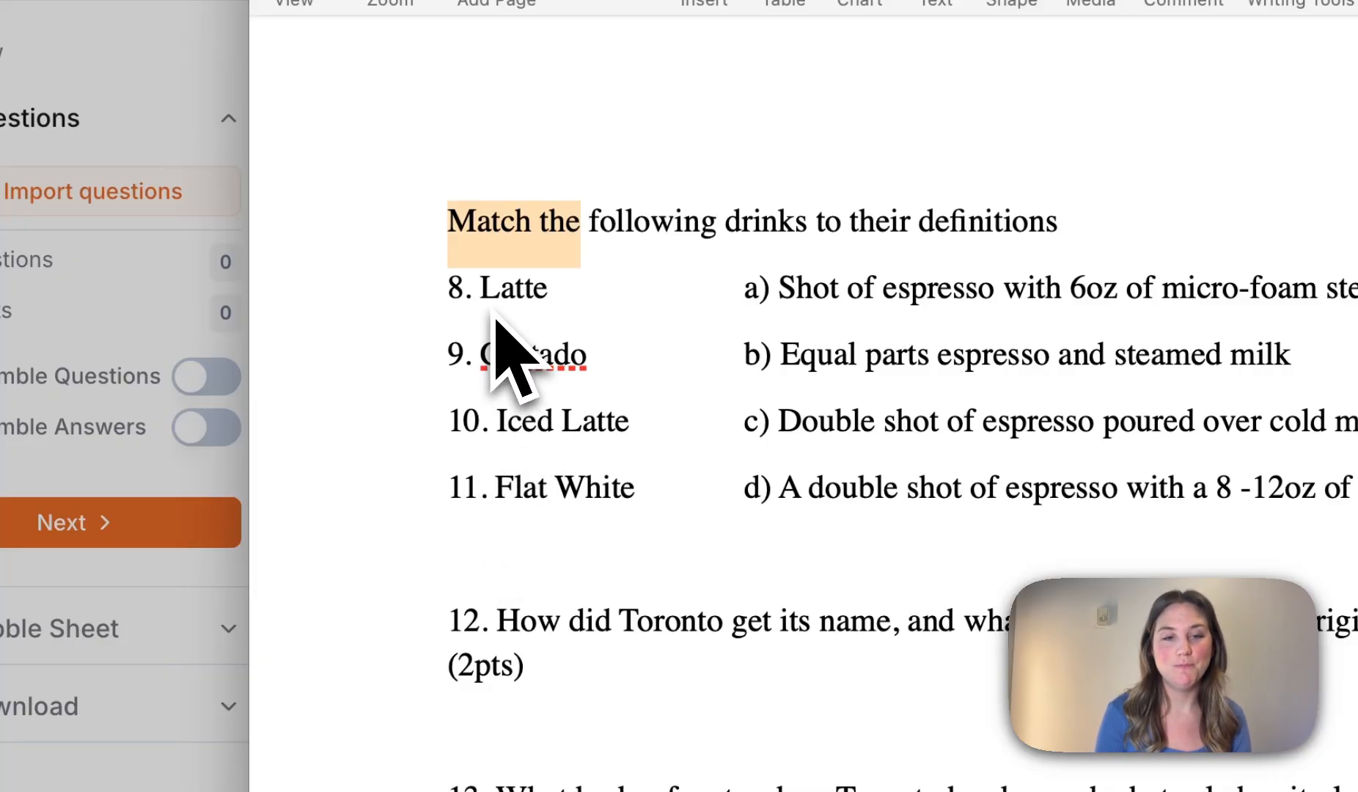
drag(775, 287, 783, 510)
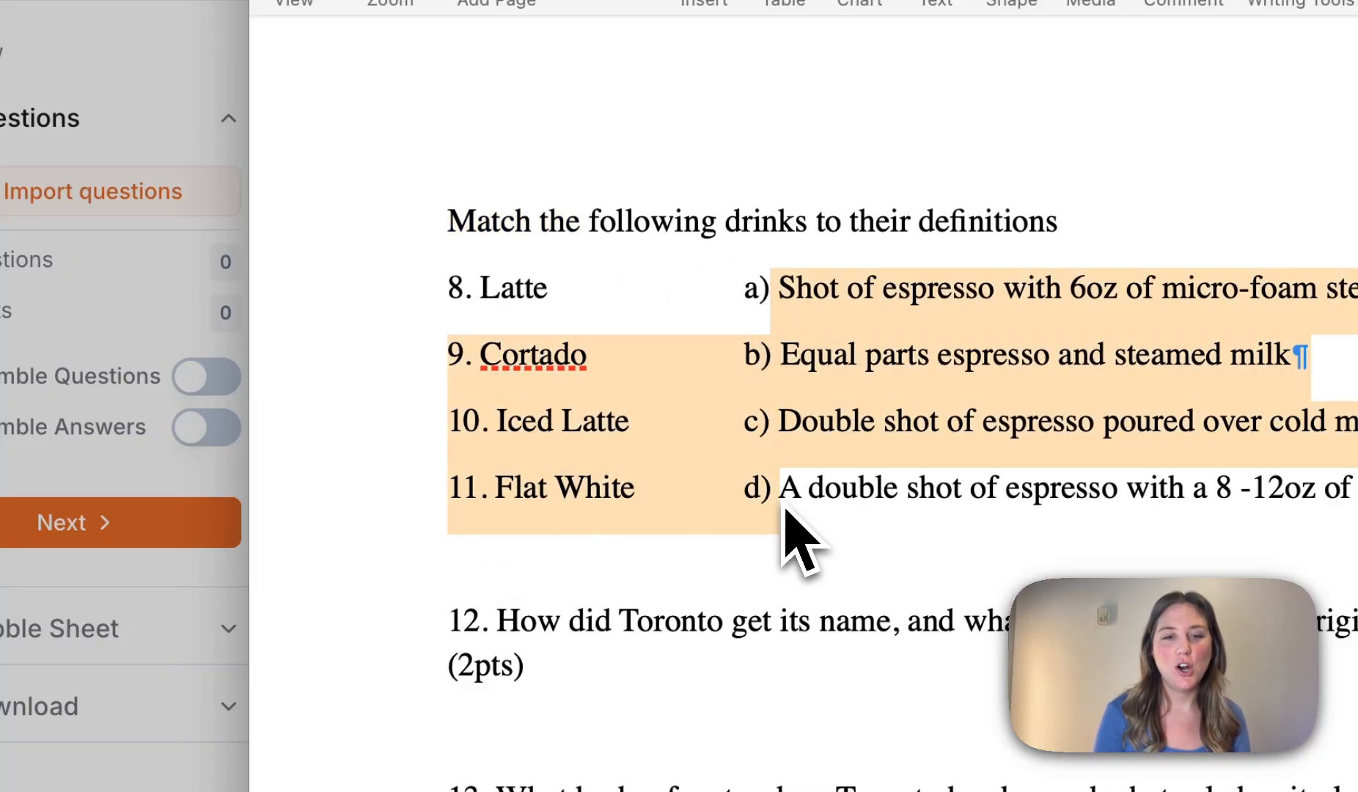
click(783, 507)
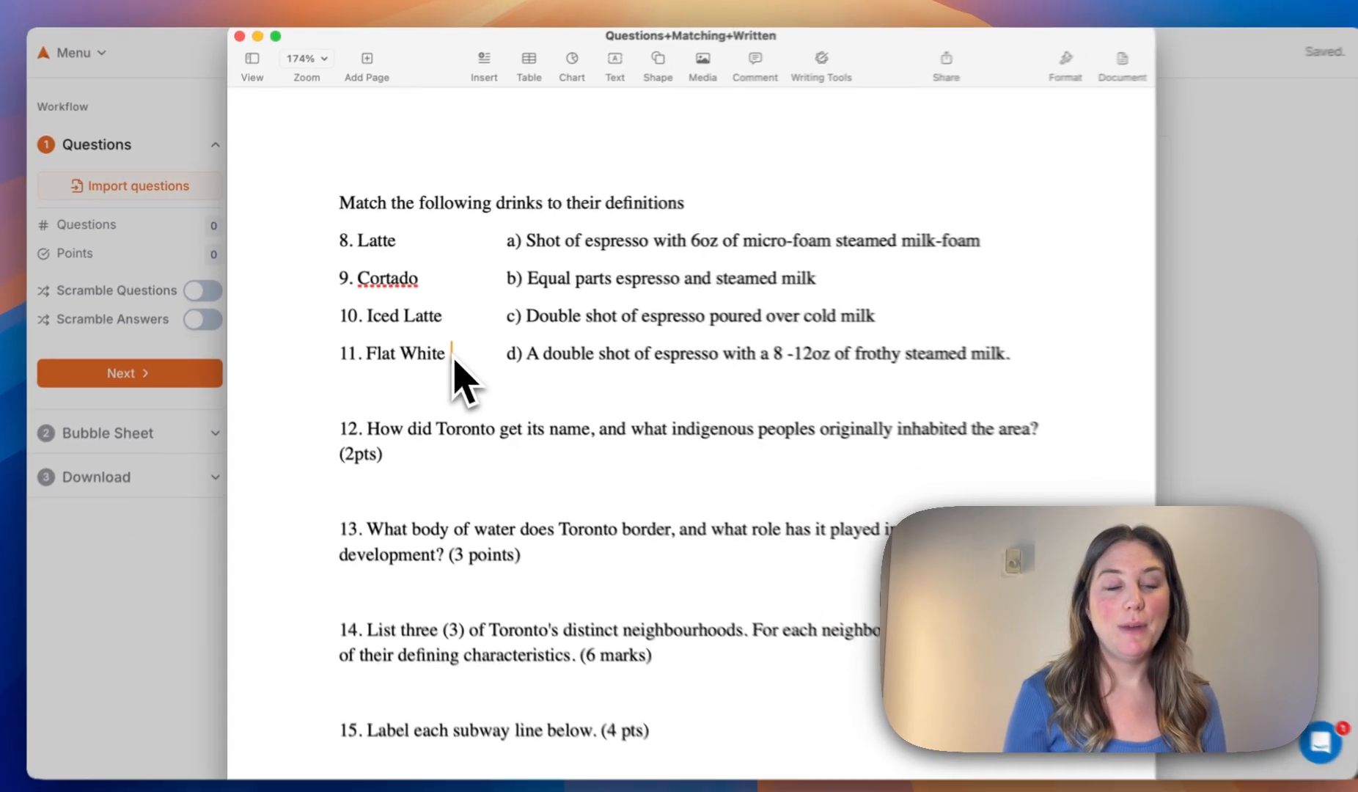
Switch to Akindi and import the questions from Questions+Matching+Written.docx into the Marketing 101 assessment.
click(646, 493)
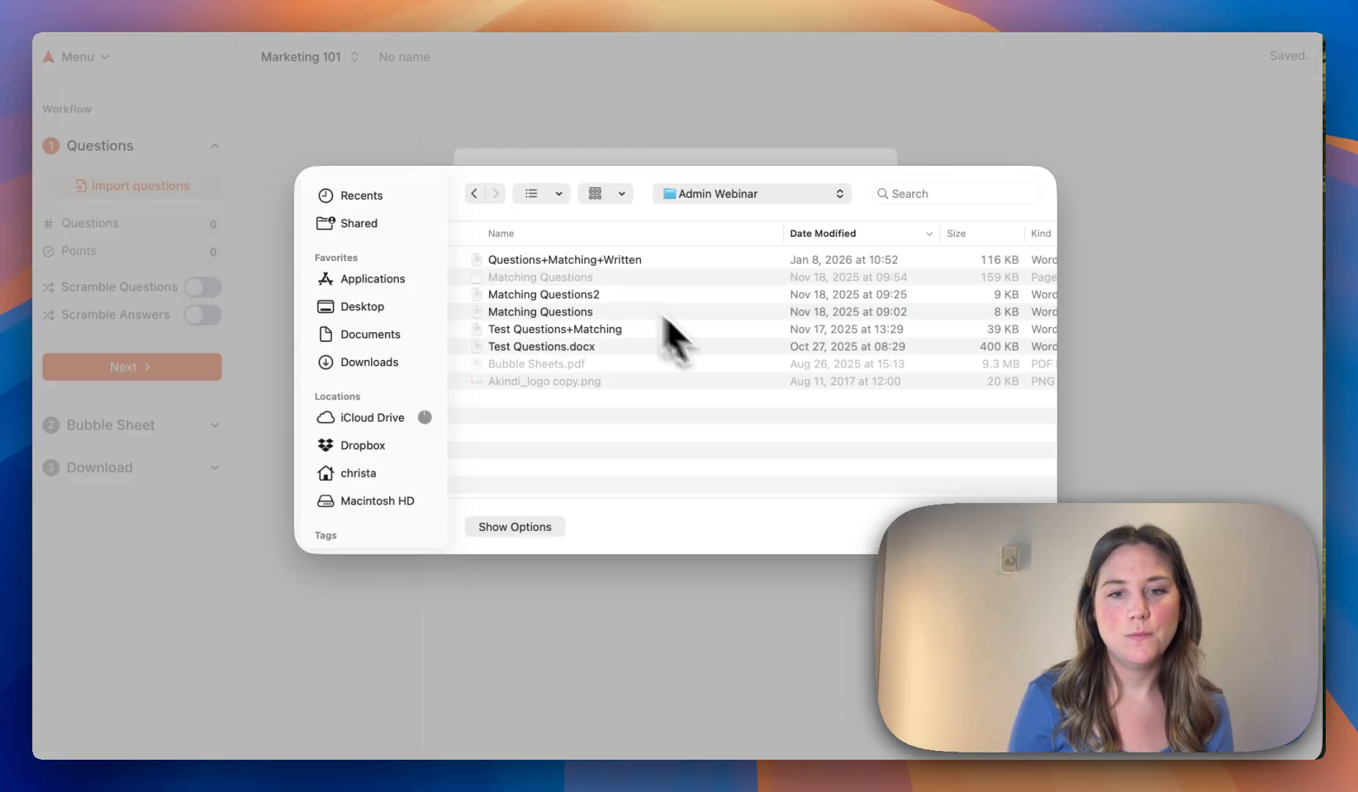
click(632, 261)
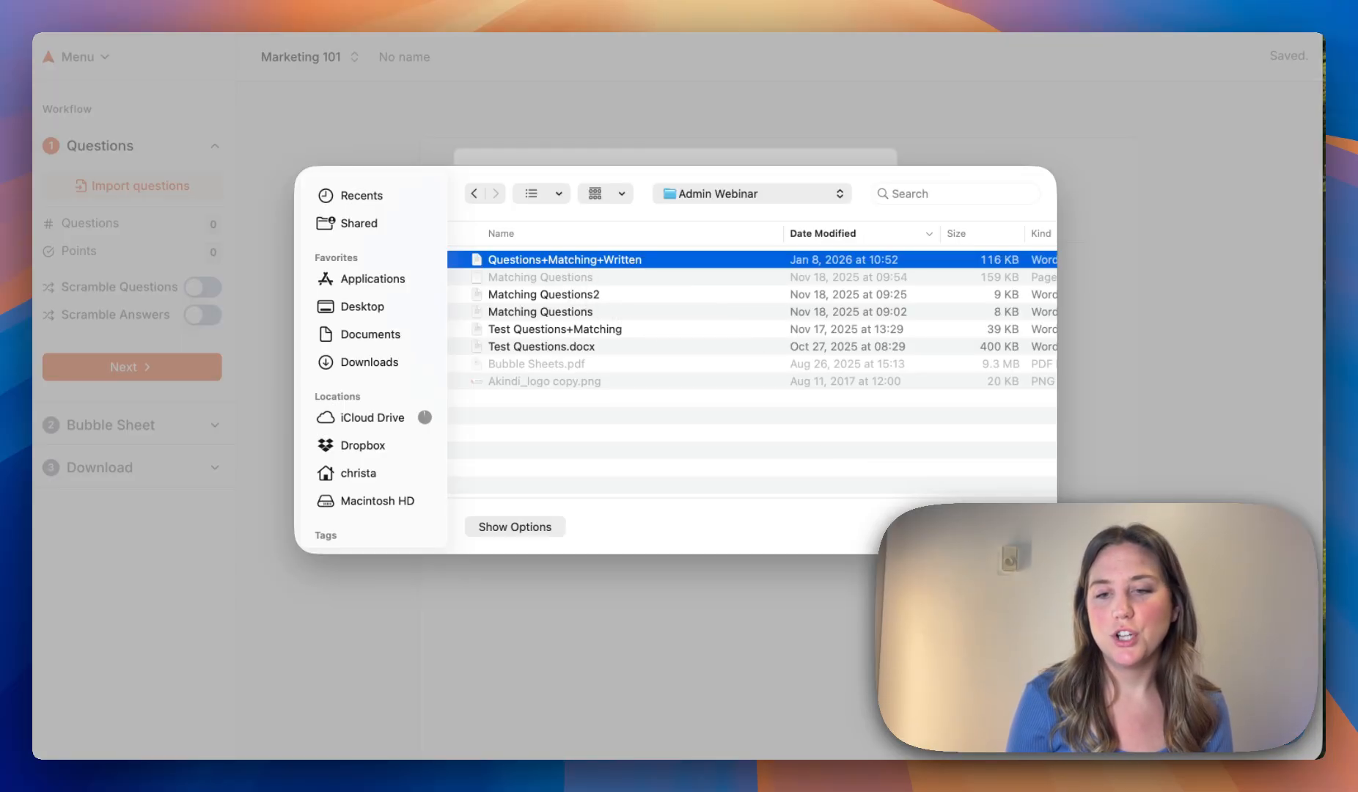
click(1014, 527)
click(702, 378)
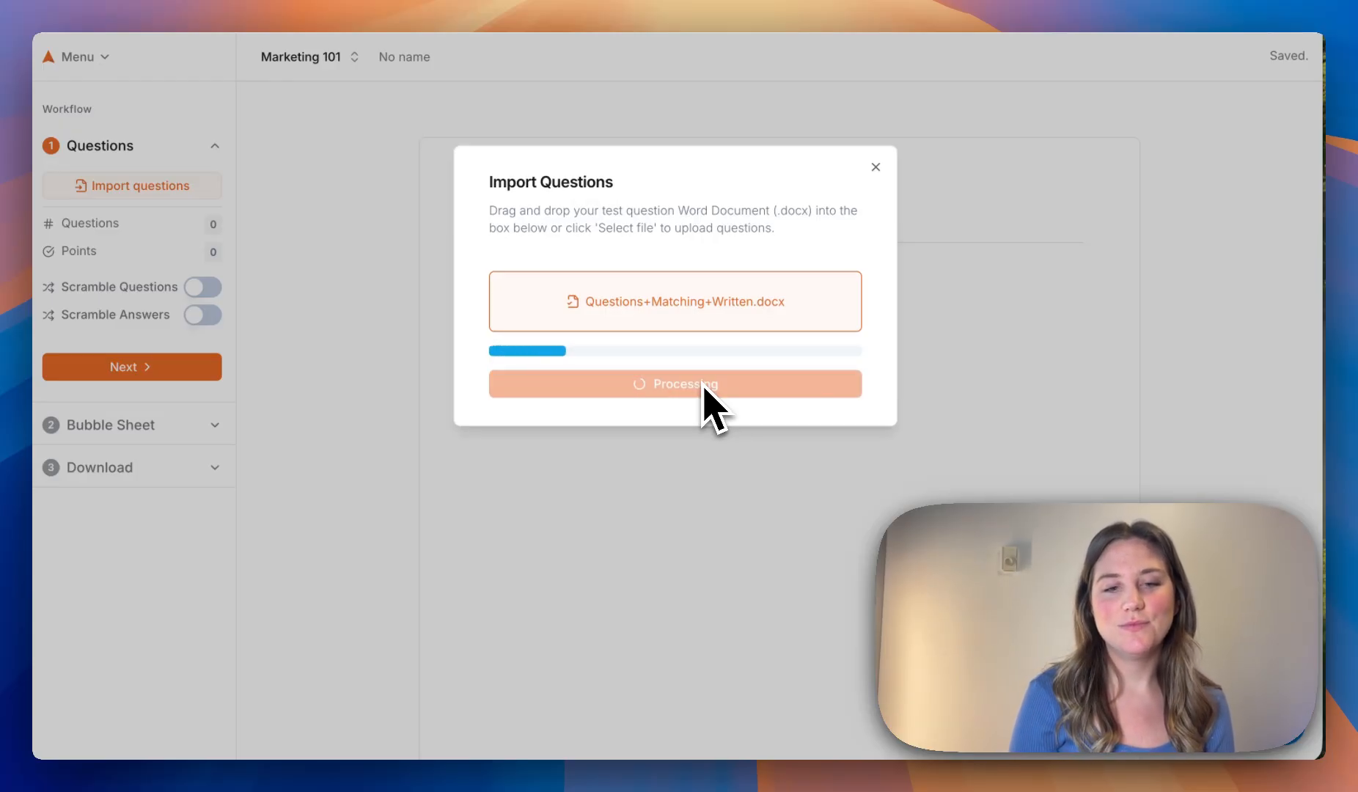
Set D as the only correct answer for question 8, Latte, in the drinks matching section.
scroll(741, 444, down, 10)
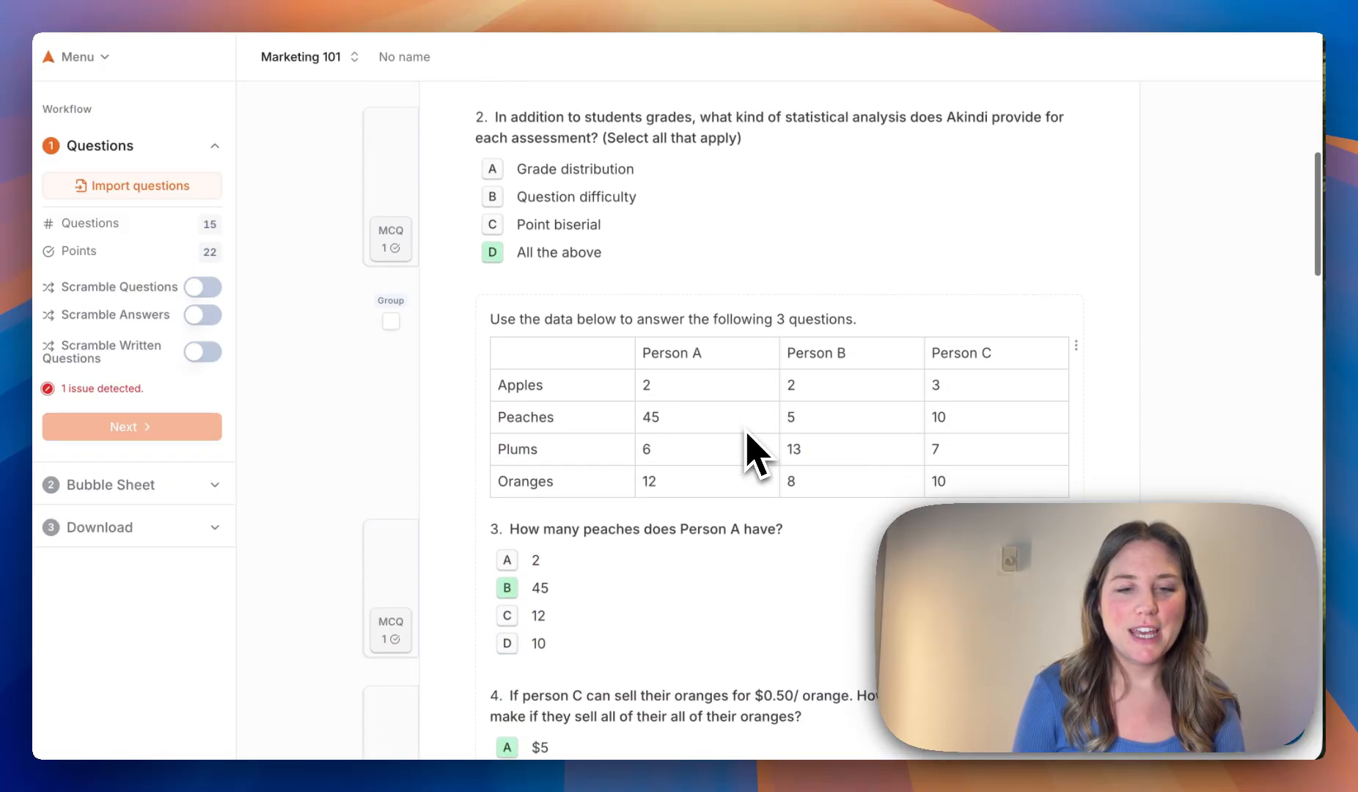
scroll(748, 435, down, 15)
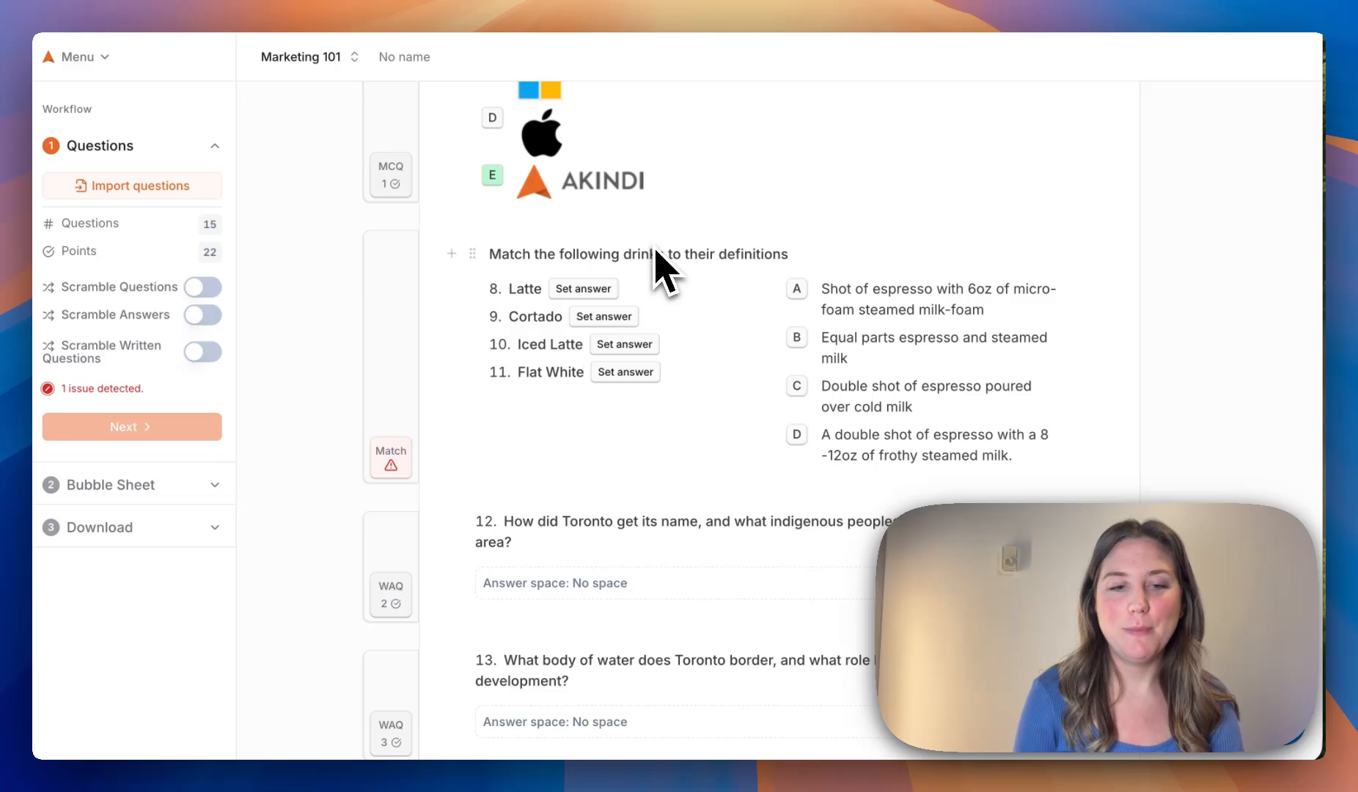
mouse_move(387, 484)
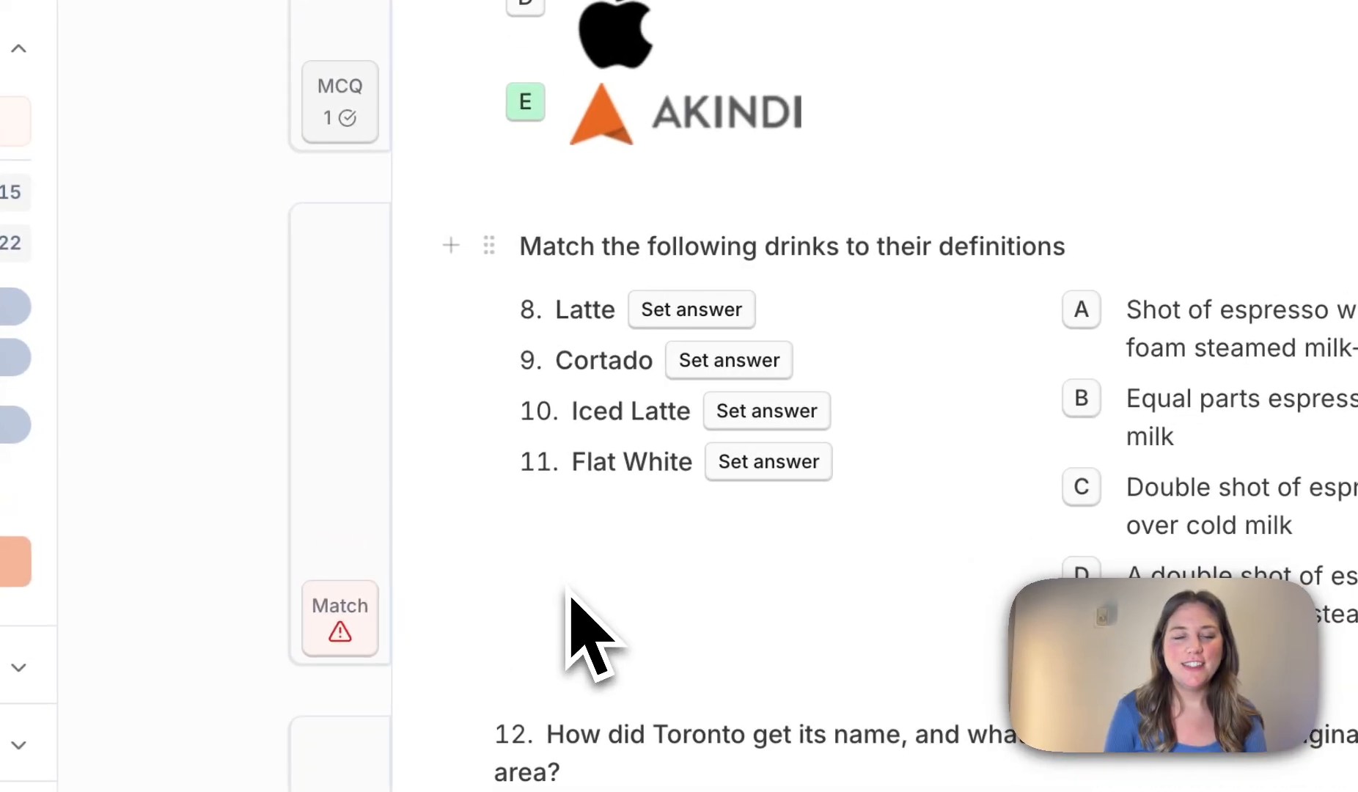
click(691, 311)
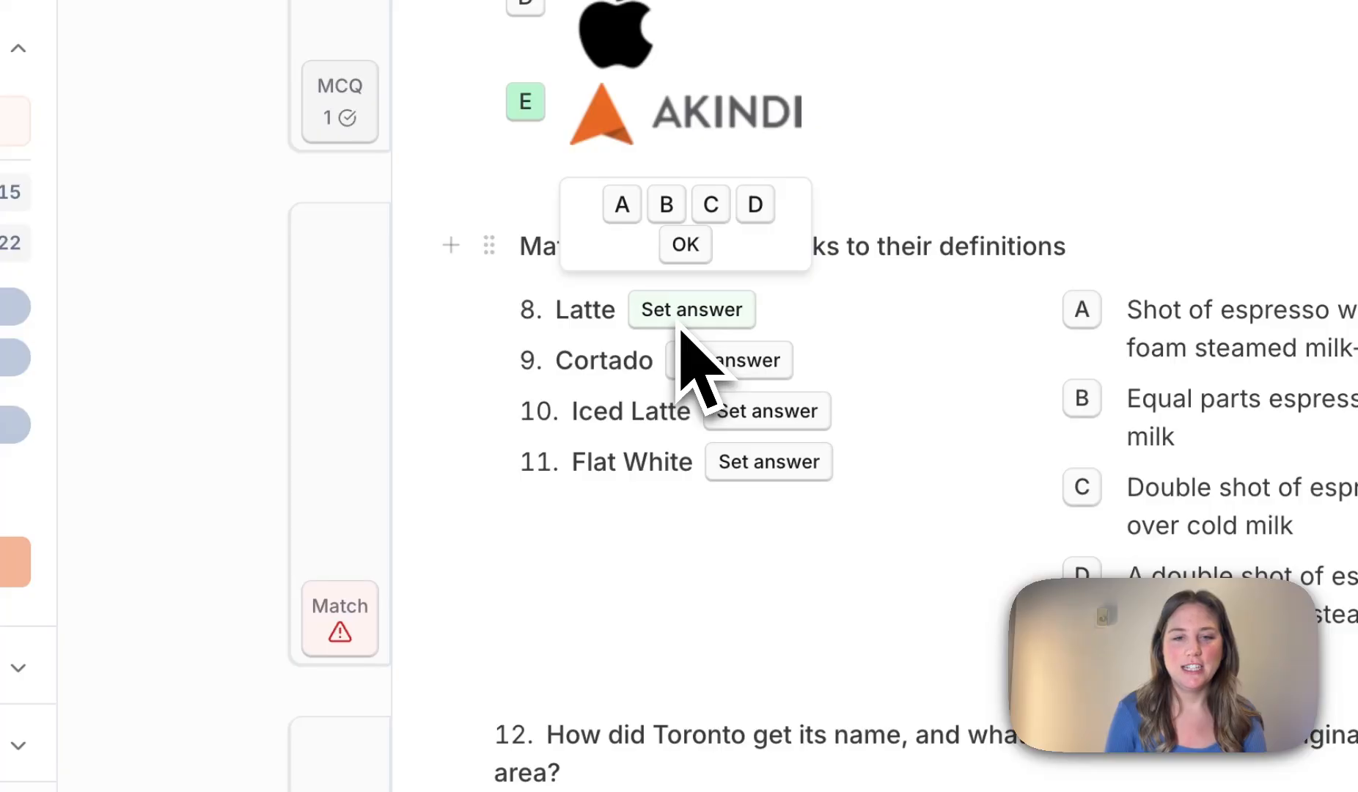
click(758, 209)
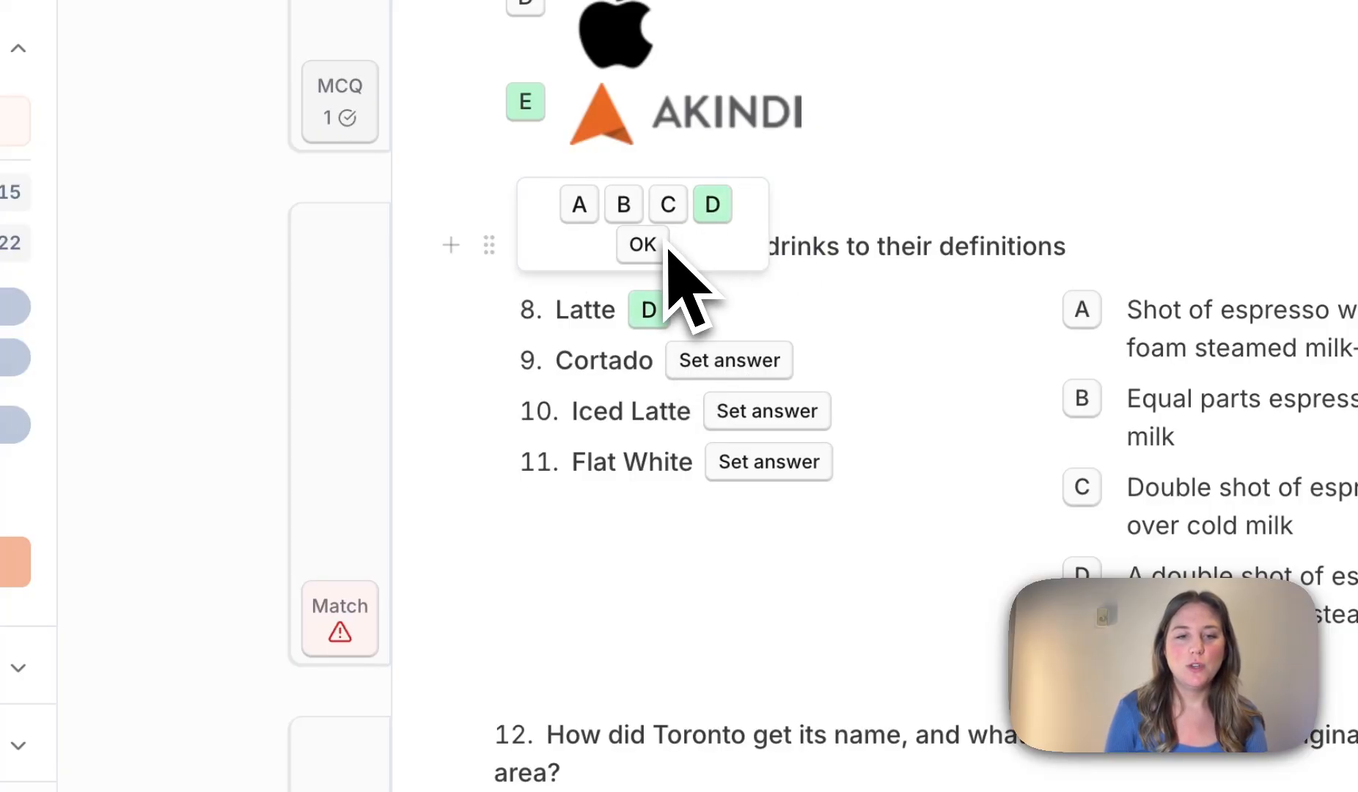
click(678, 214)
click(649, 214)
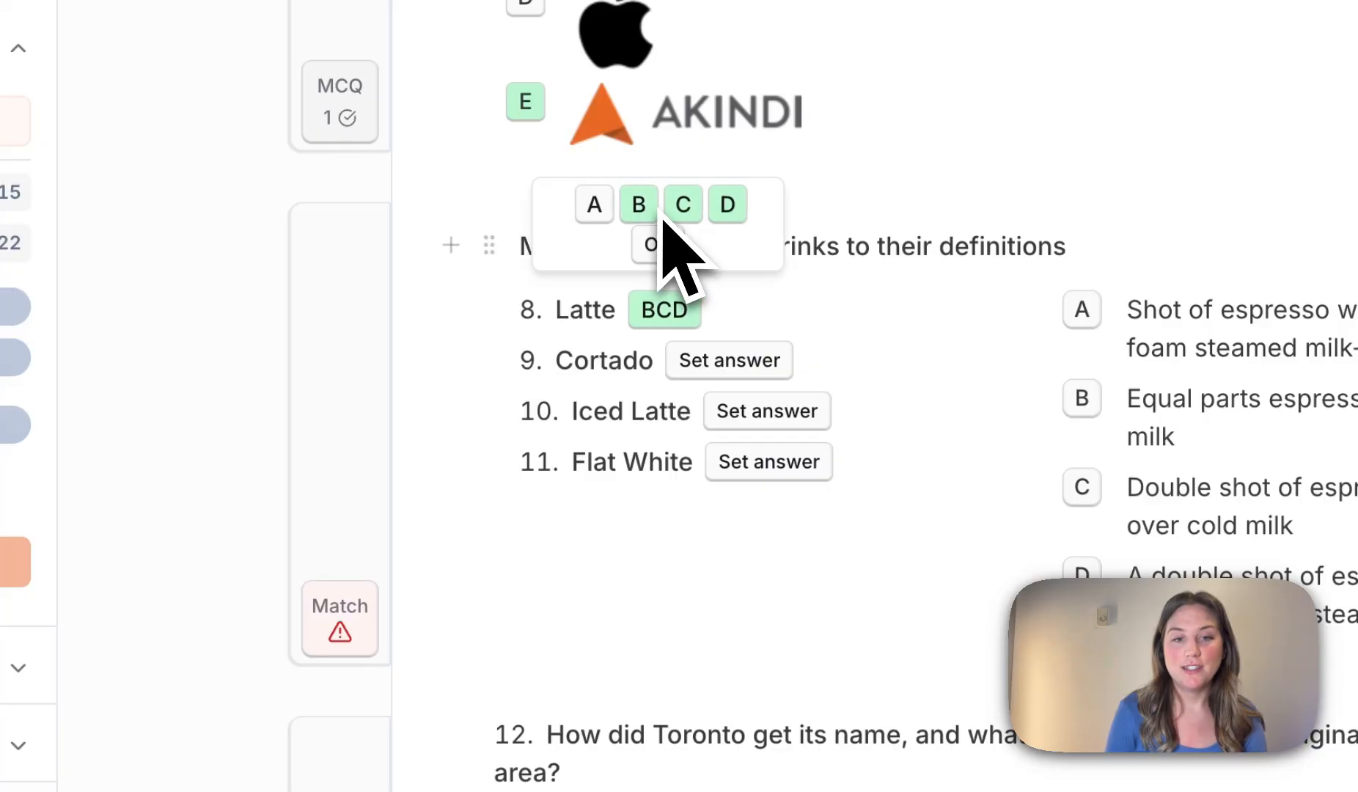
click(659, 215)
click(681, 216)
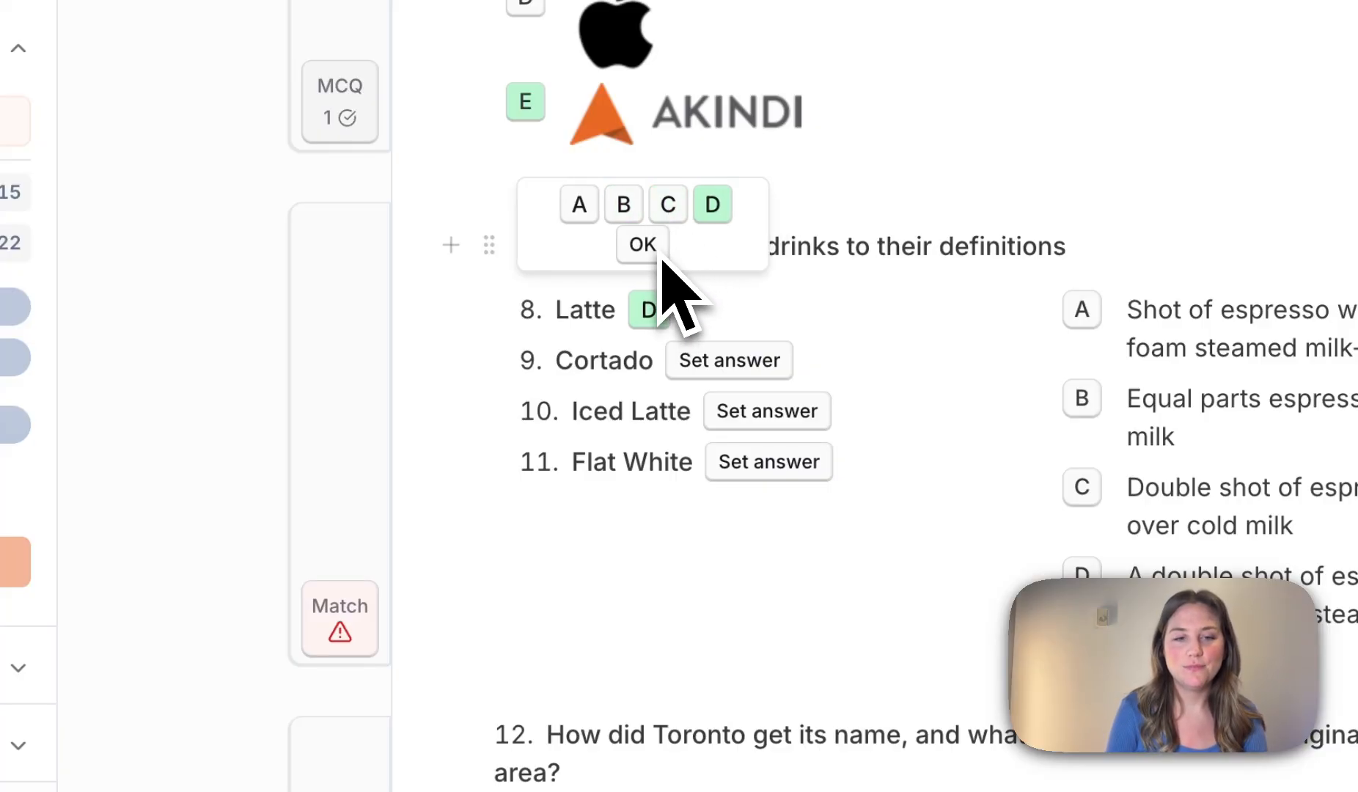
click(659, 252)
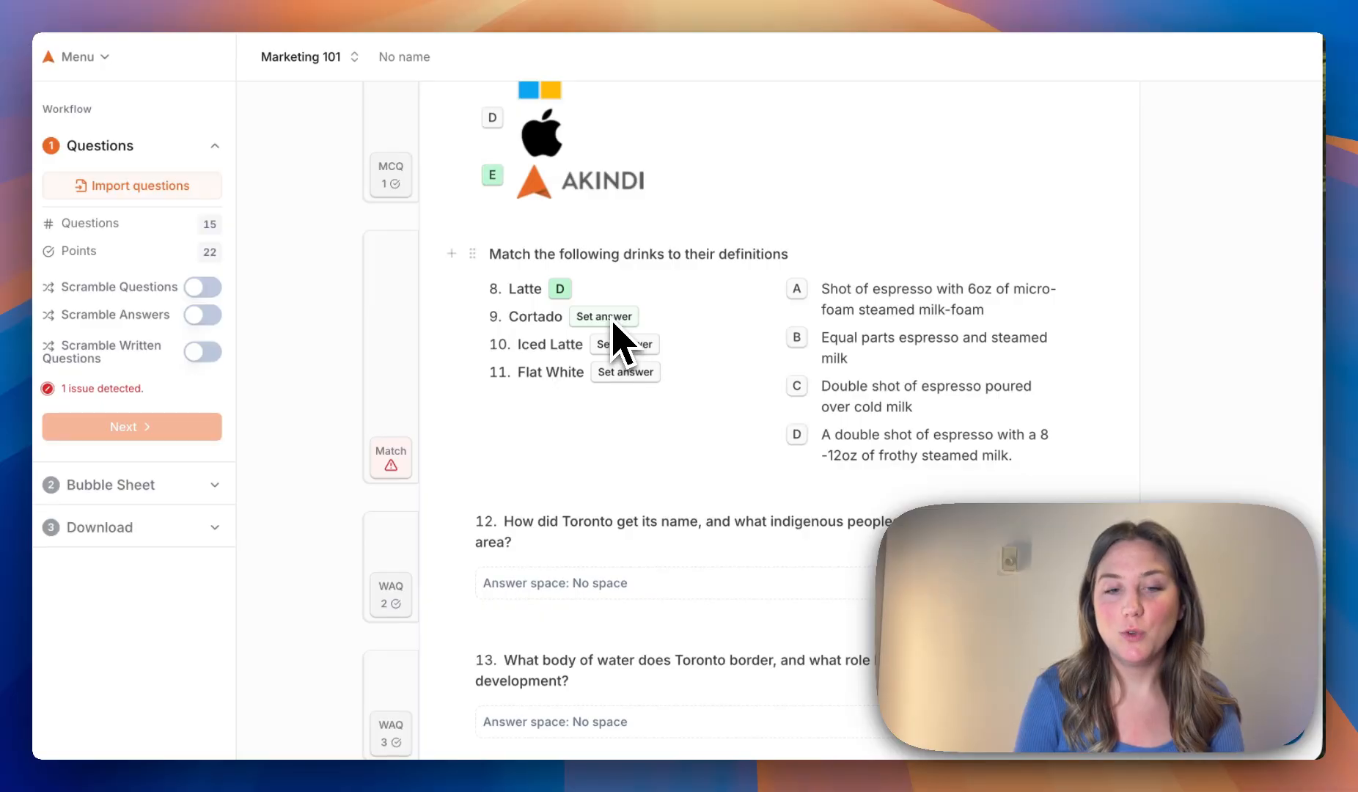
Set the remaining drink matches to B for Cortado, C for Iced Latte and A for Flat White.
click(613, 323)
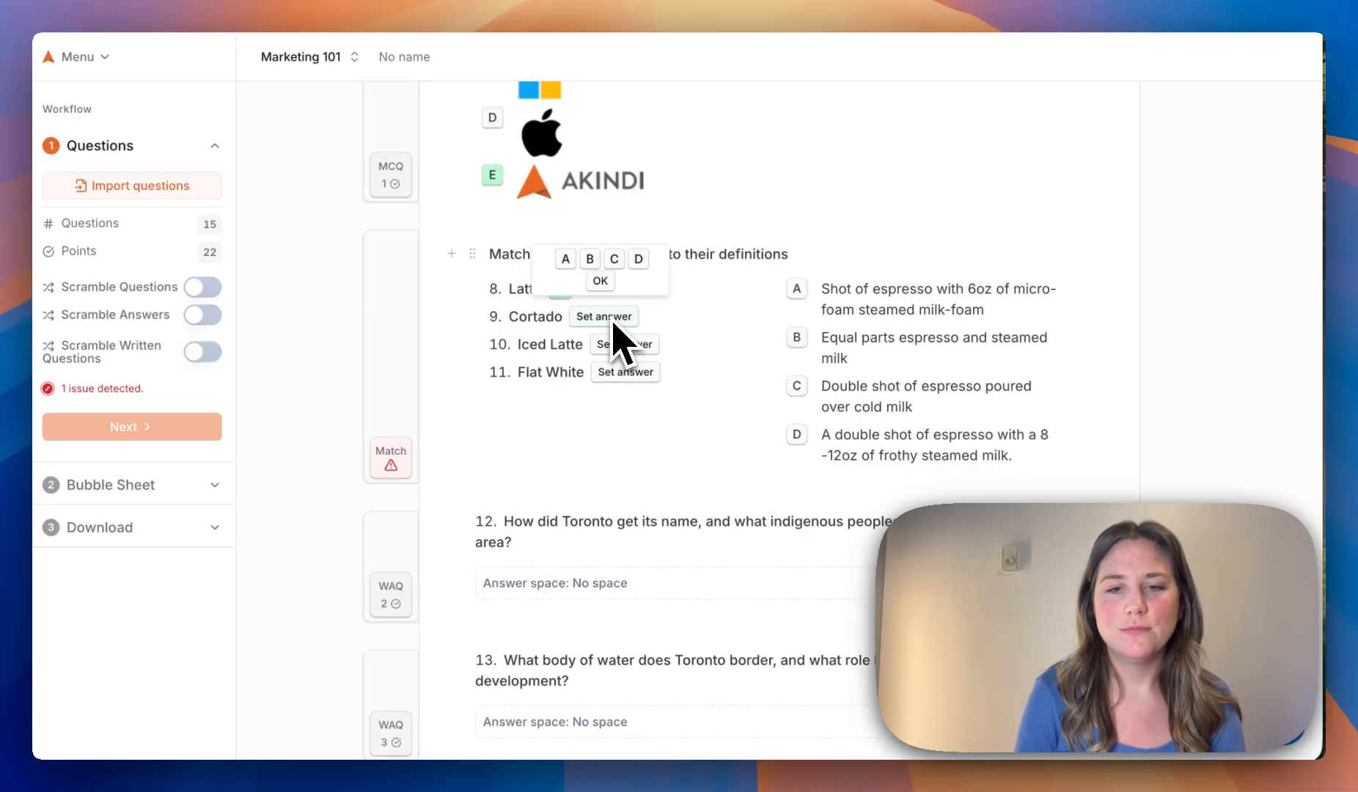
click(564, 258)
click(583, 280)
click(624, 345)
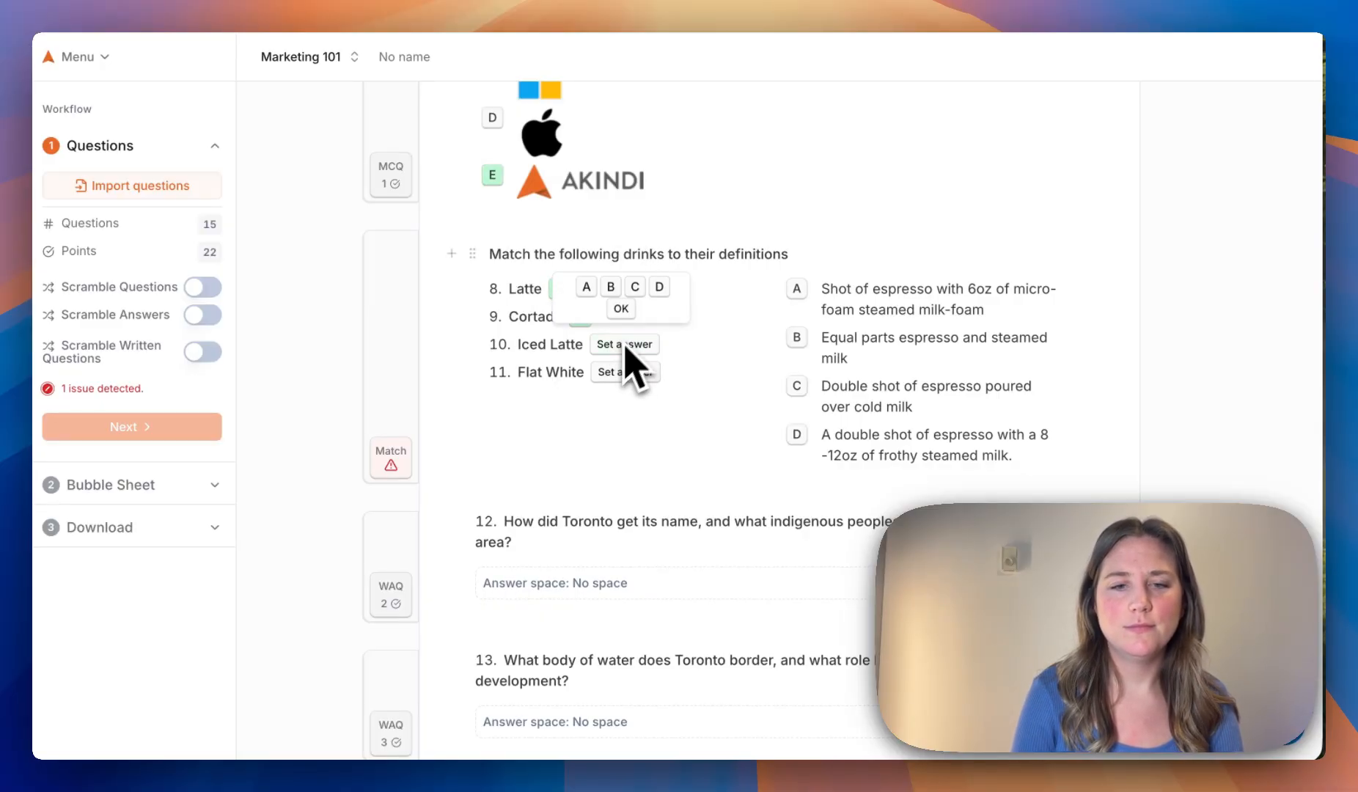
click(636, 286)
click(622, 308)
click(626, 372)
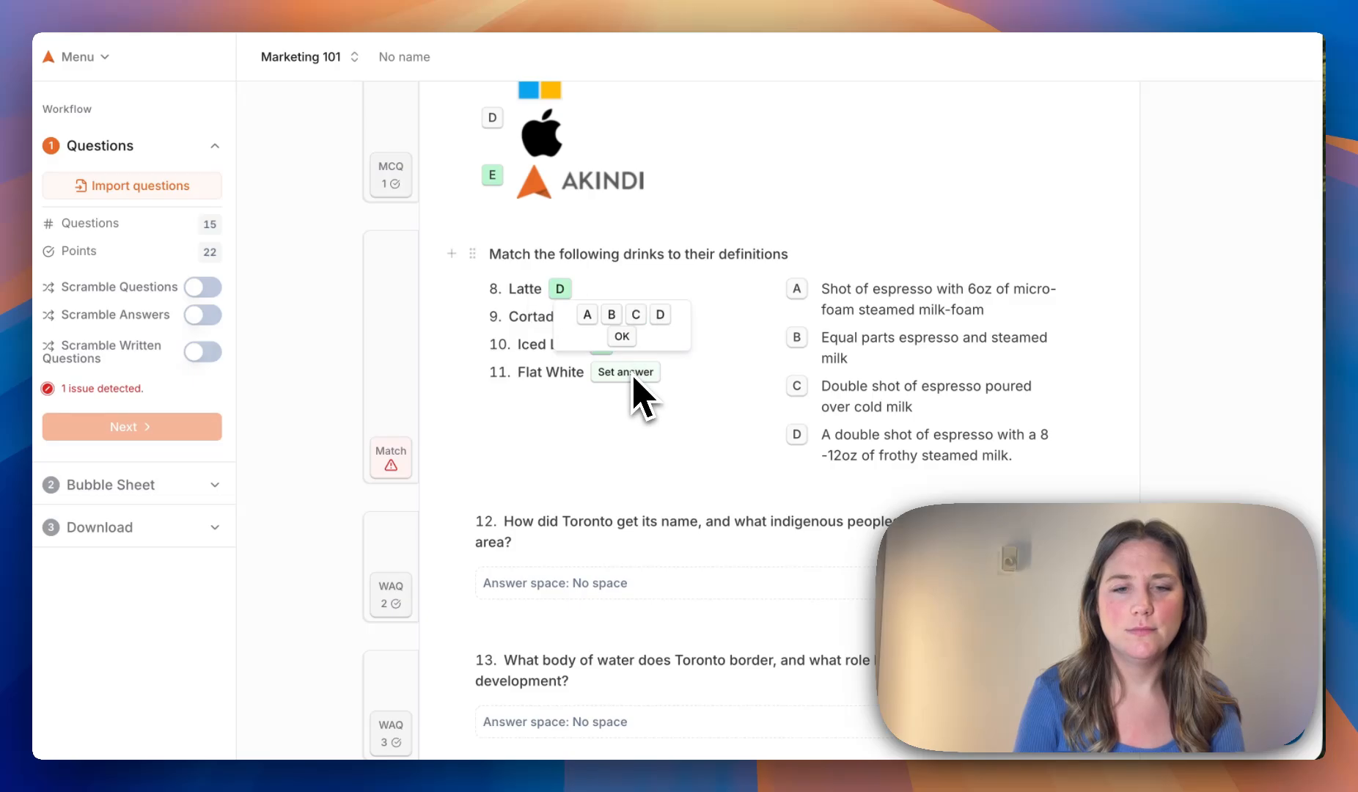
click(586, 313)
click(621, 334)
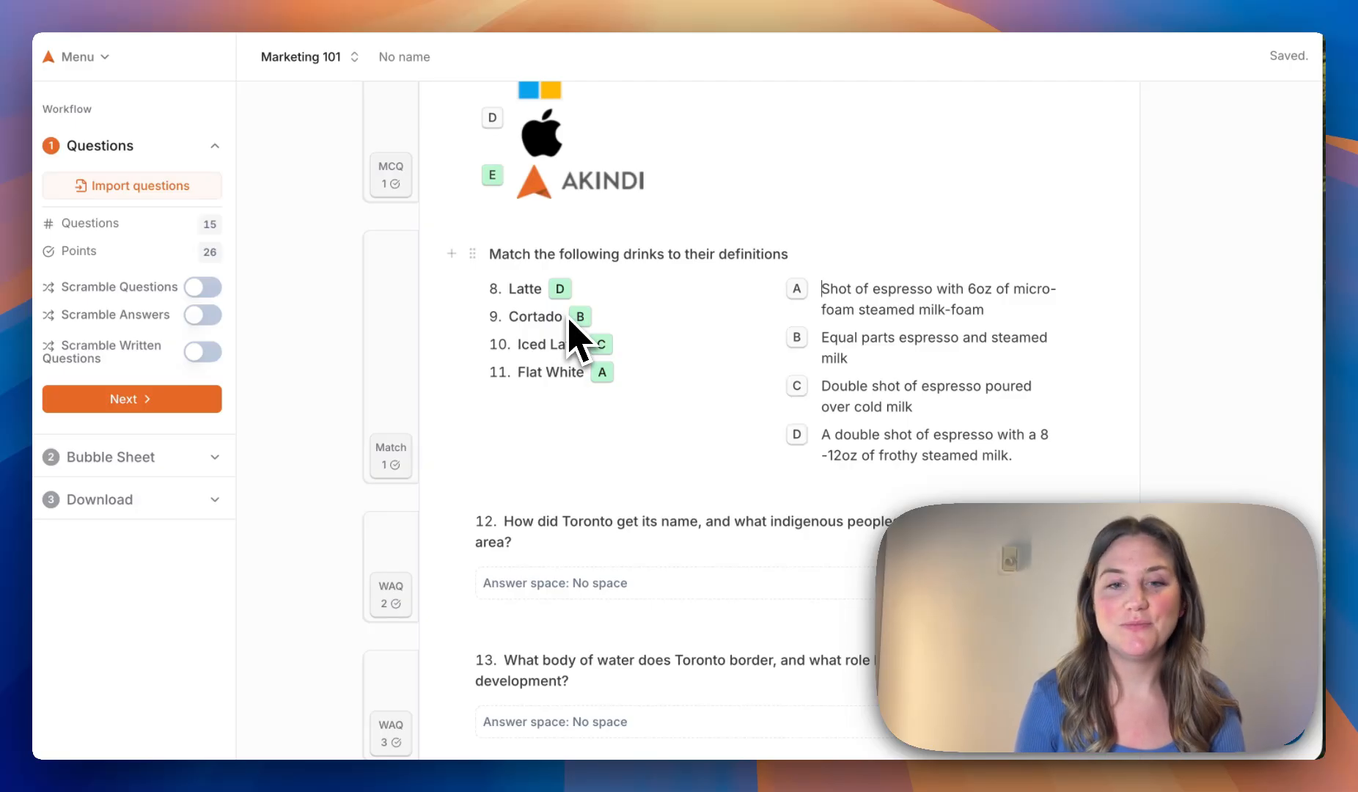
Try 2 points per match in the drinks matching question's marking settings, and restore the value to 1.
click(560, 372)
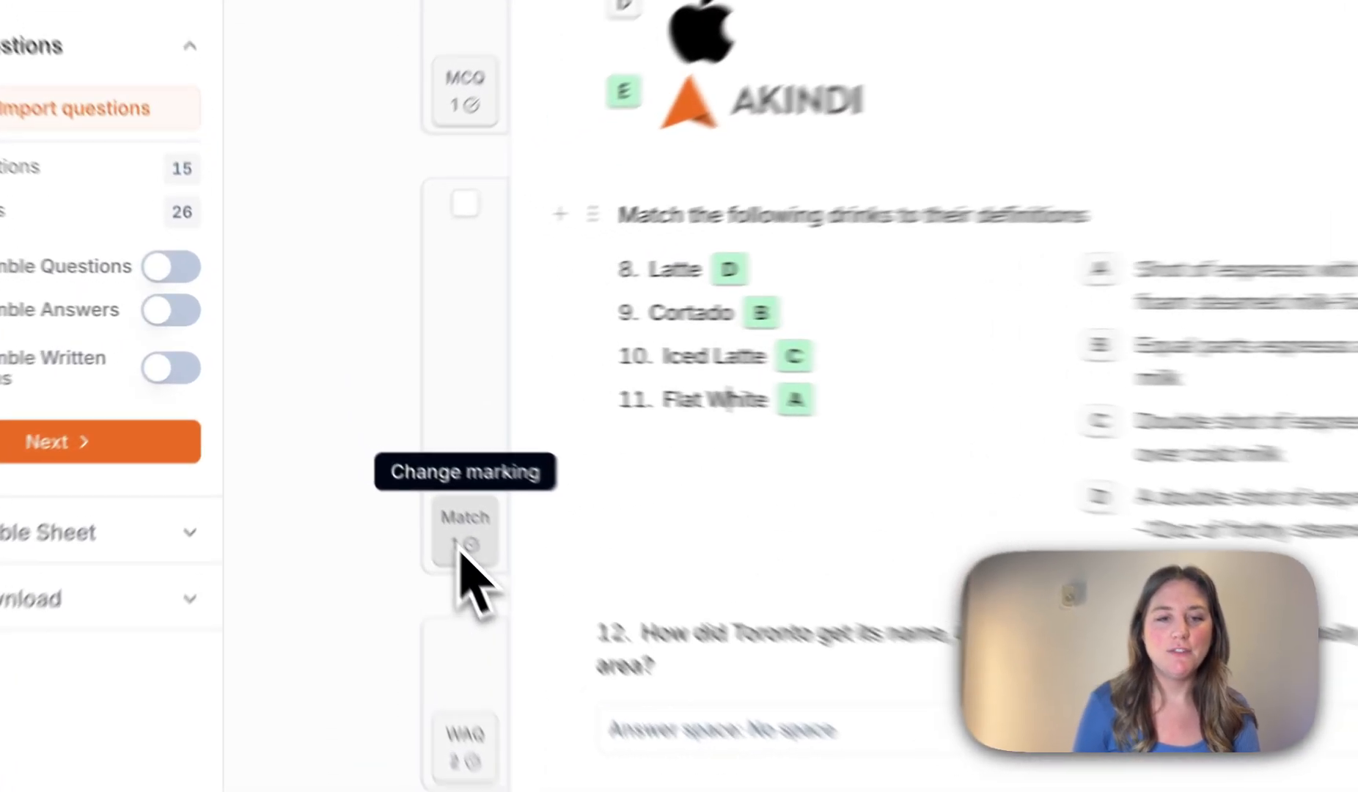
click(387, 470)
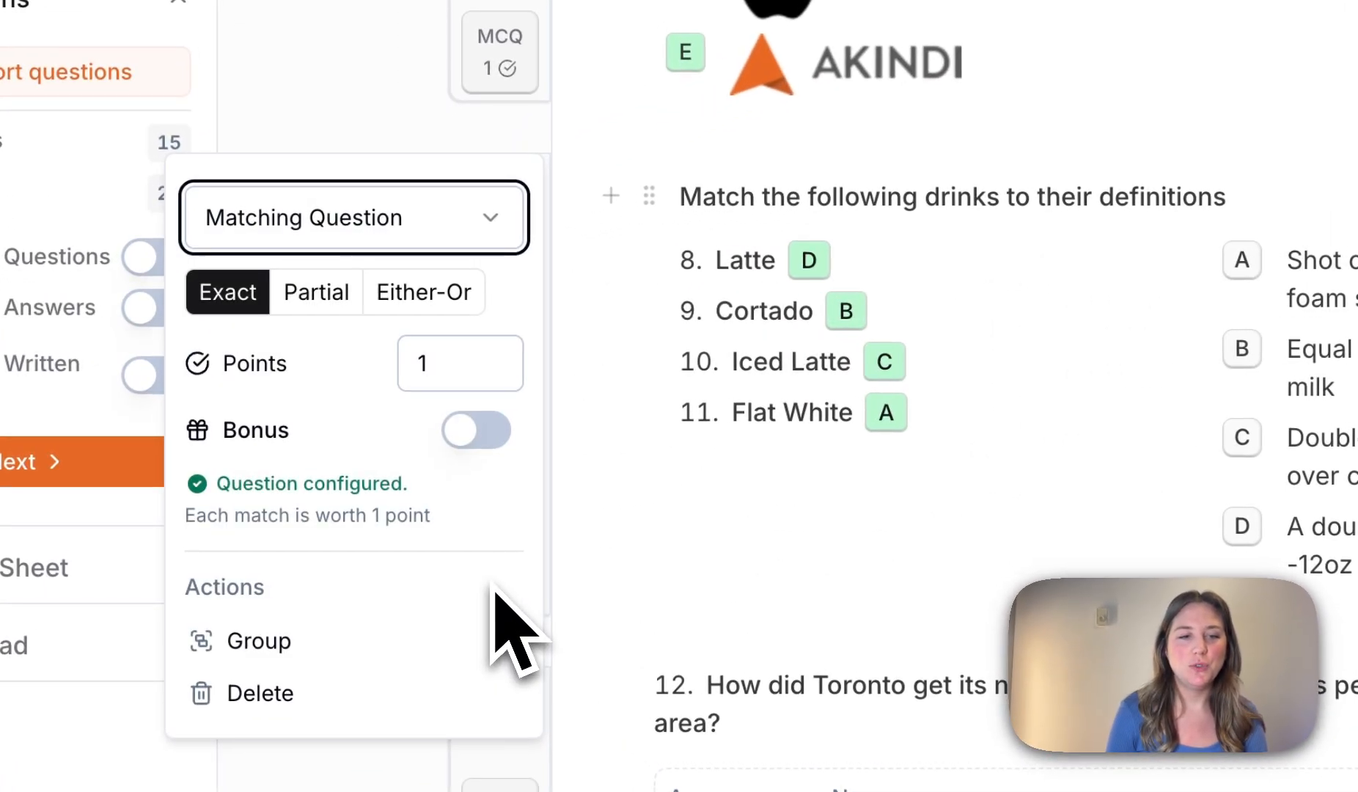
click(492, 357)
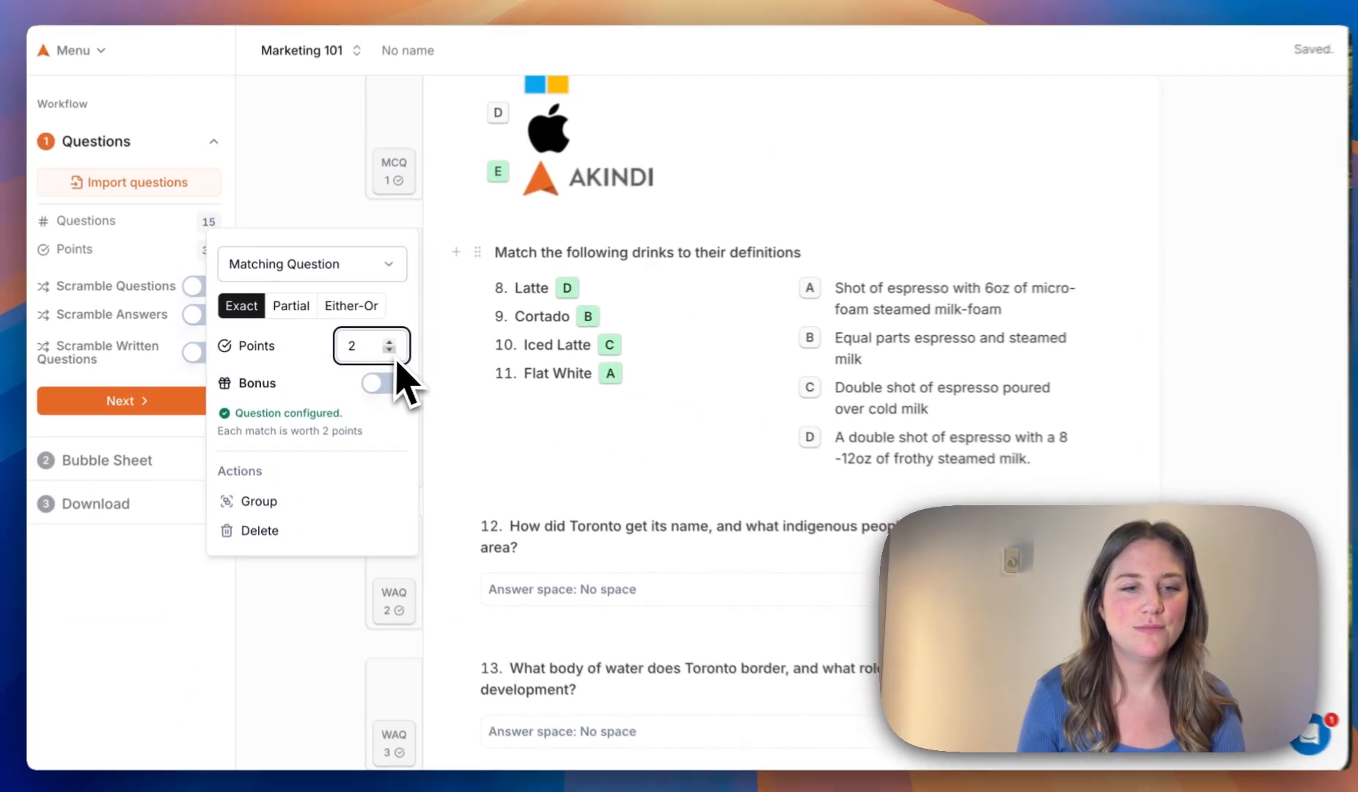
click(491, 371)
click(722, 502)
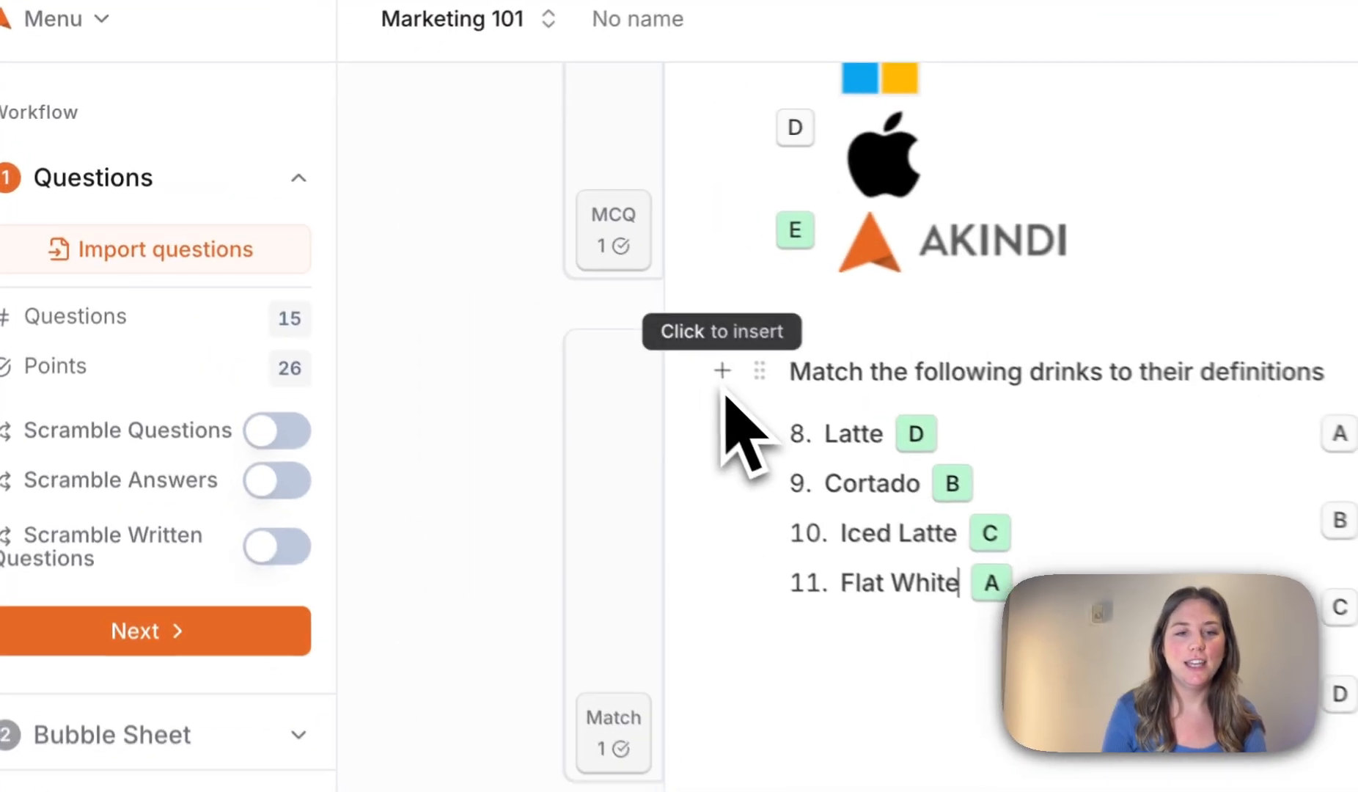
Insert a new question after the drinks matching section and change its type to Matching Question.
click(736, 397)
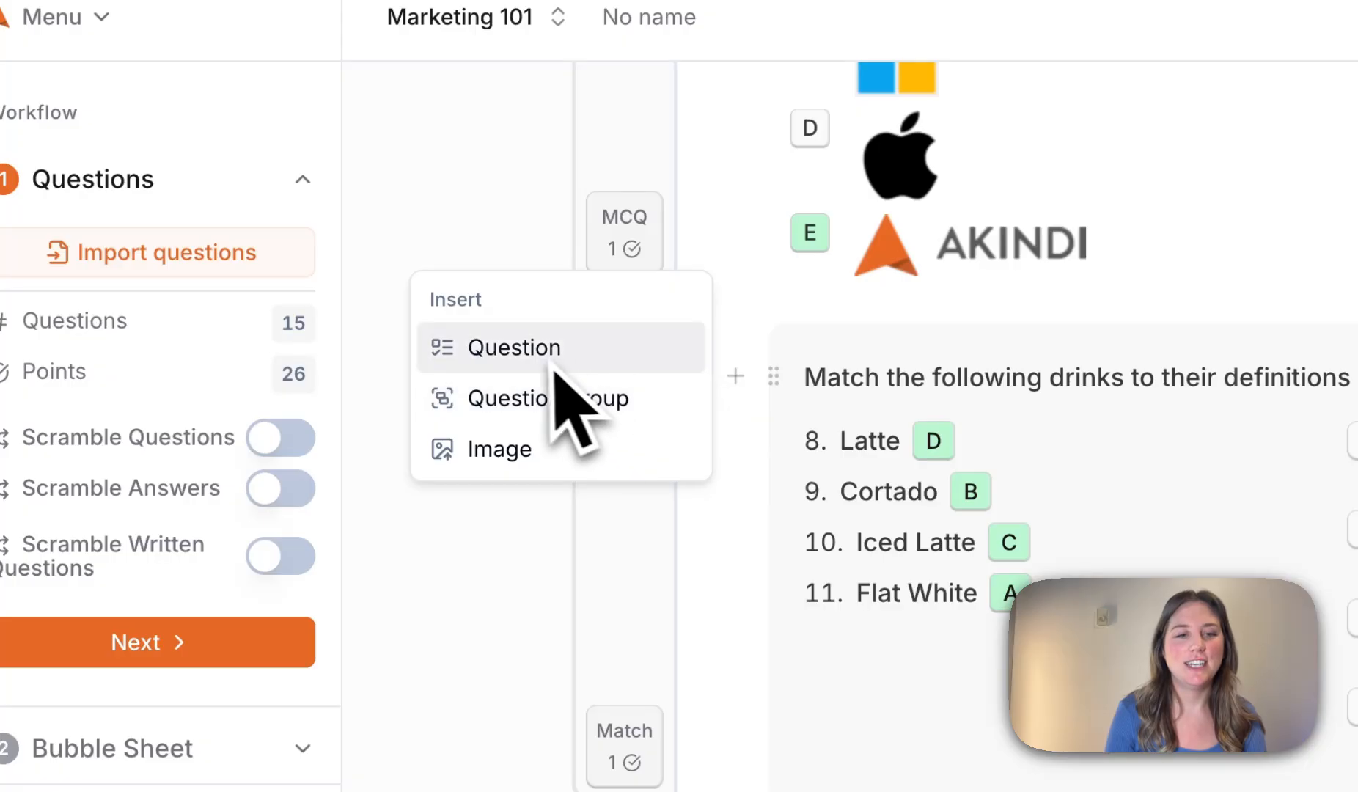
click(521, 364)
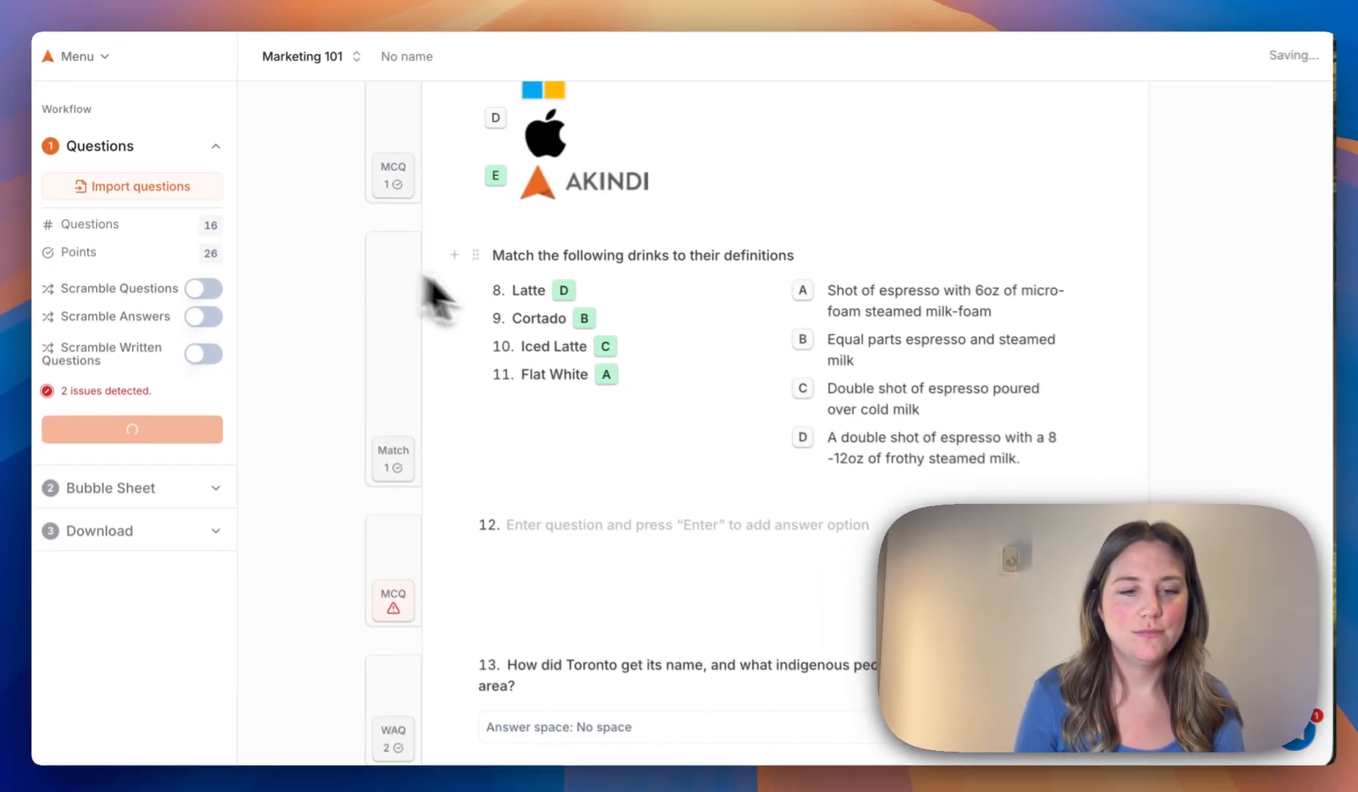
scroll(555, 341, down, 5)
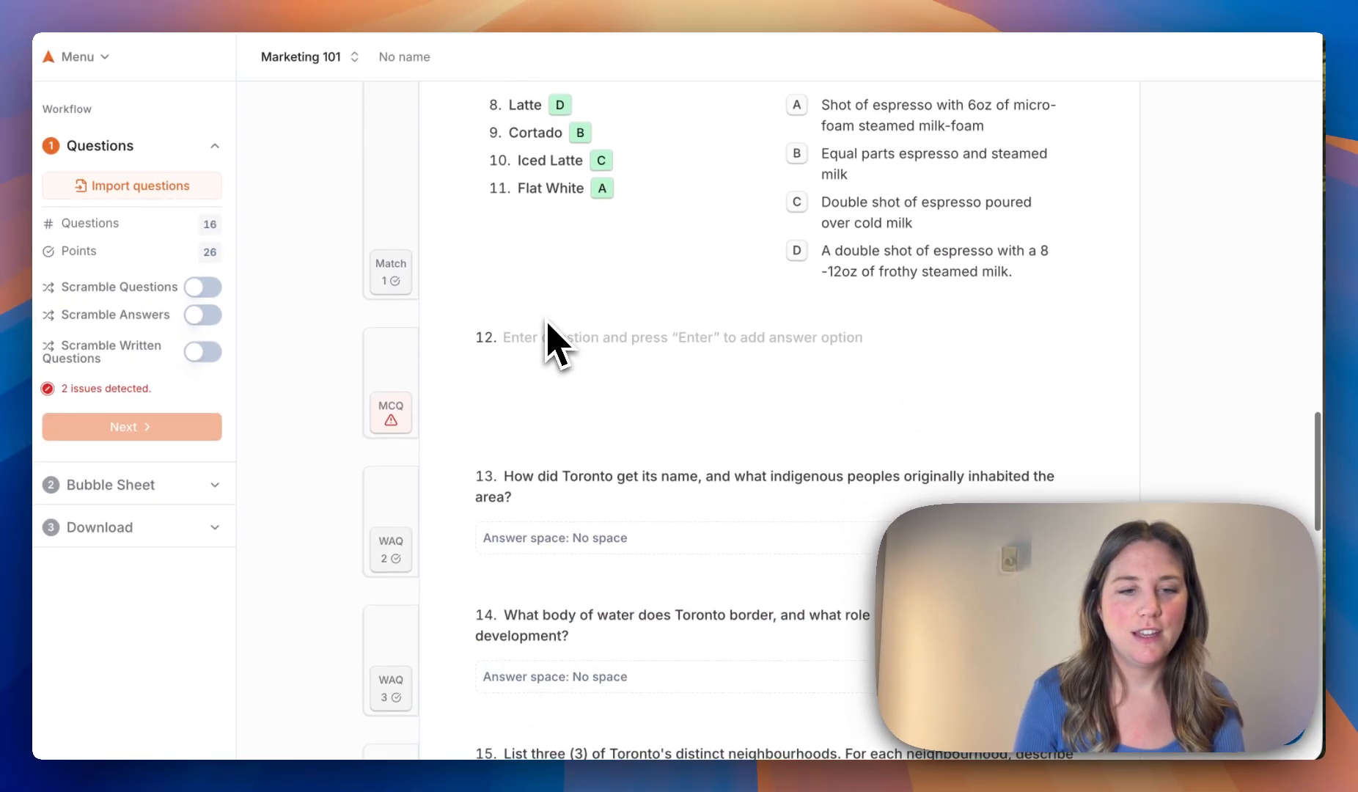
mouse_move(392, 420)
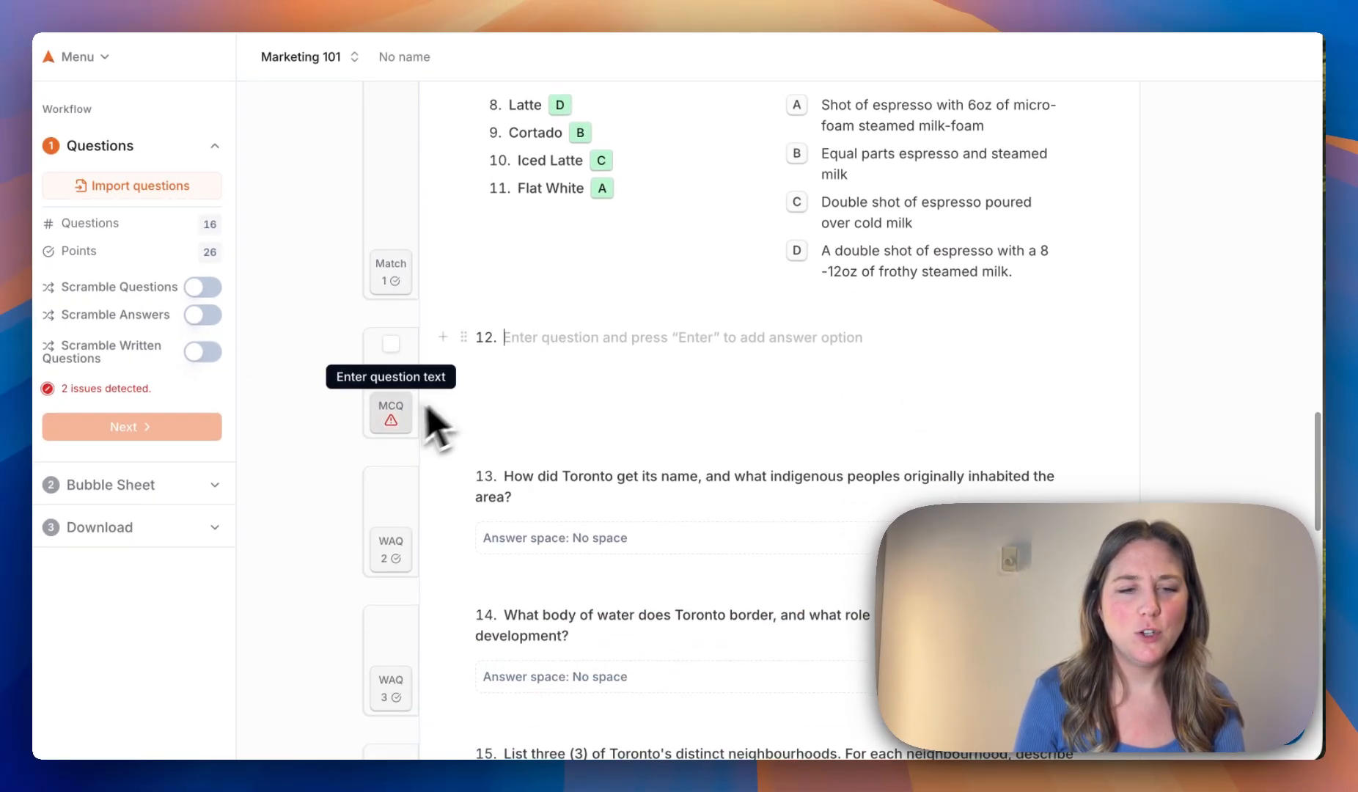
click(394, 424)
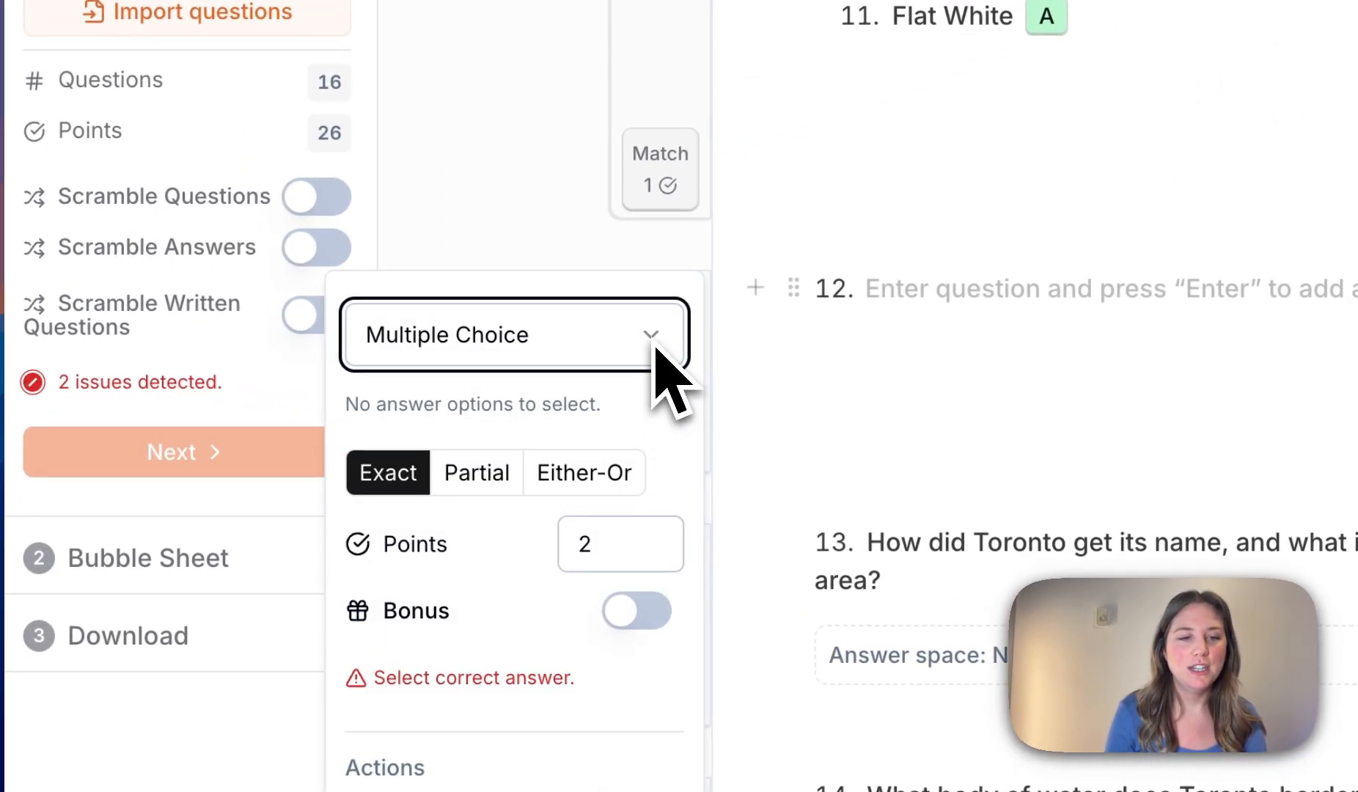
click(655, 348)
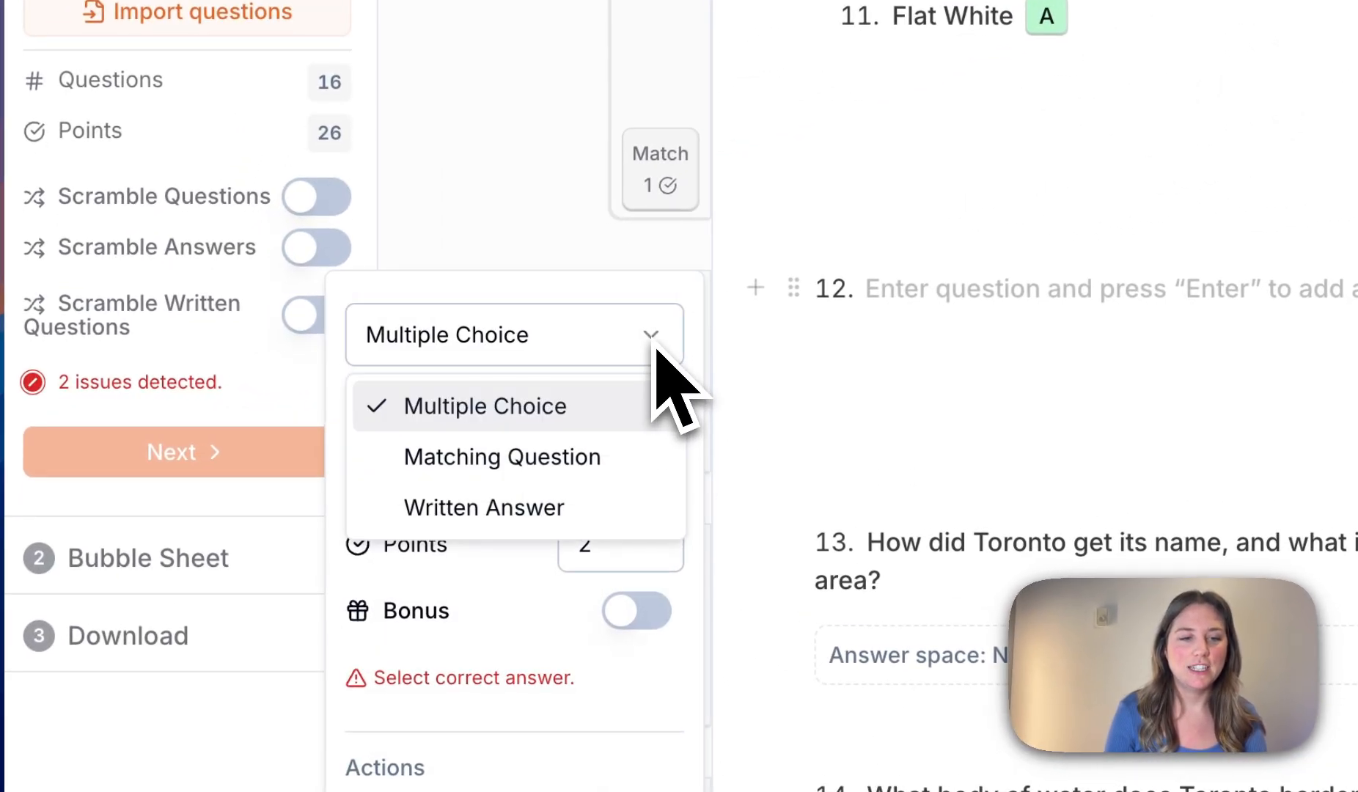
click(600, 469)
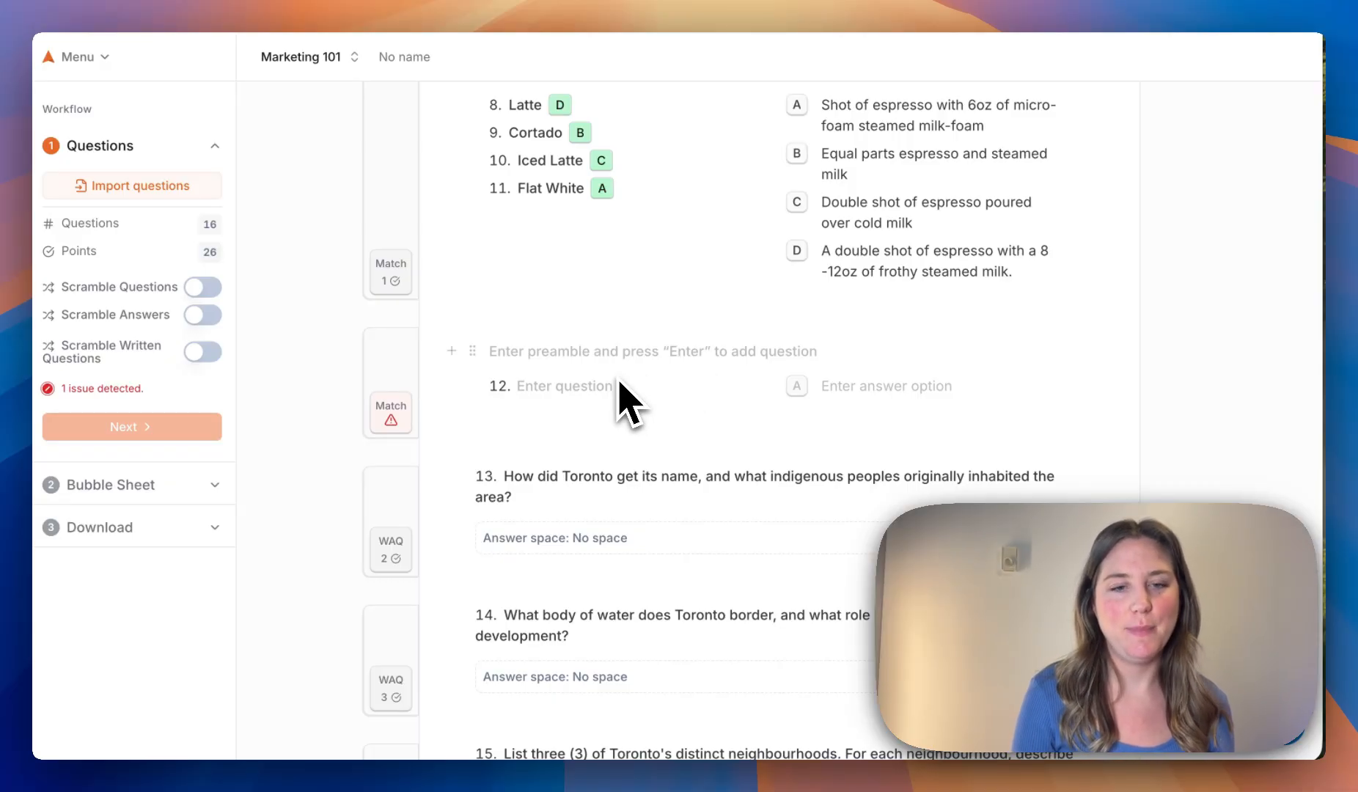
Enter the new matching question's preamble as "Mark the following statements either True or False".
click(541, 399)
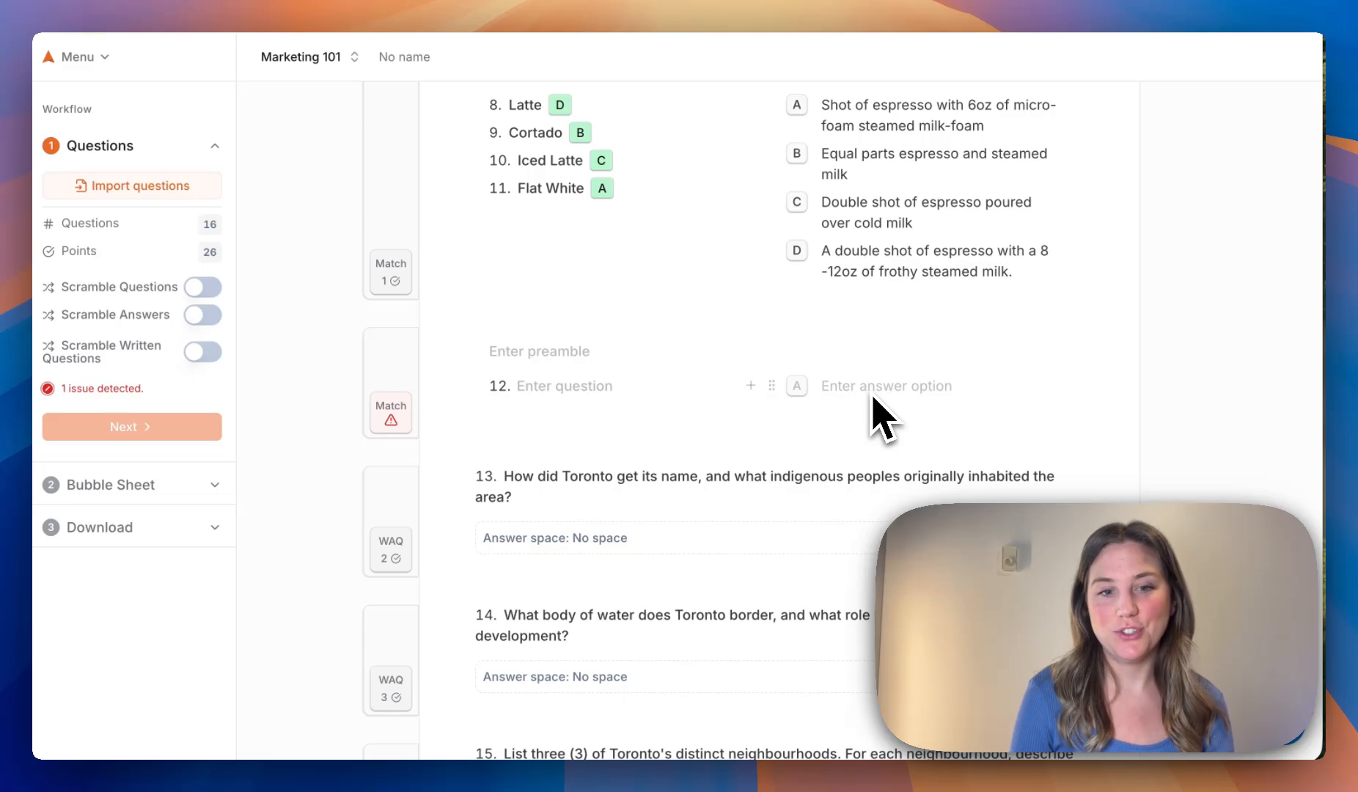
click(521, 360)
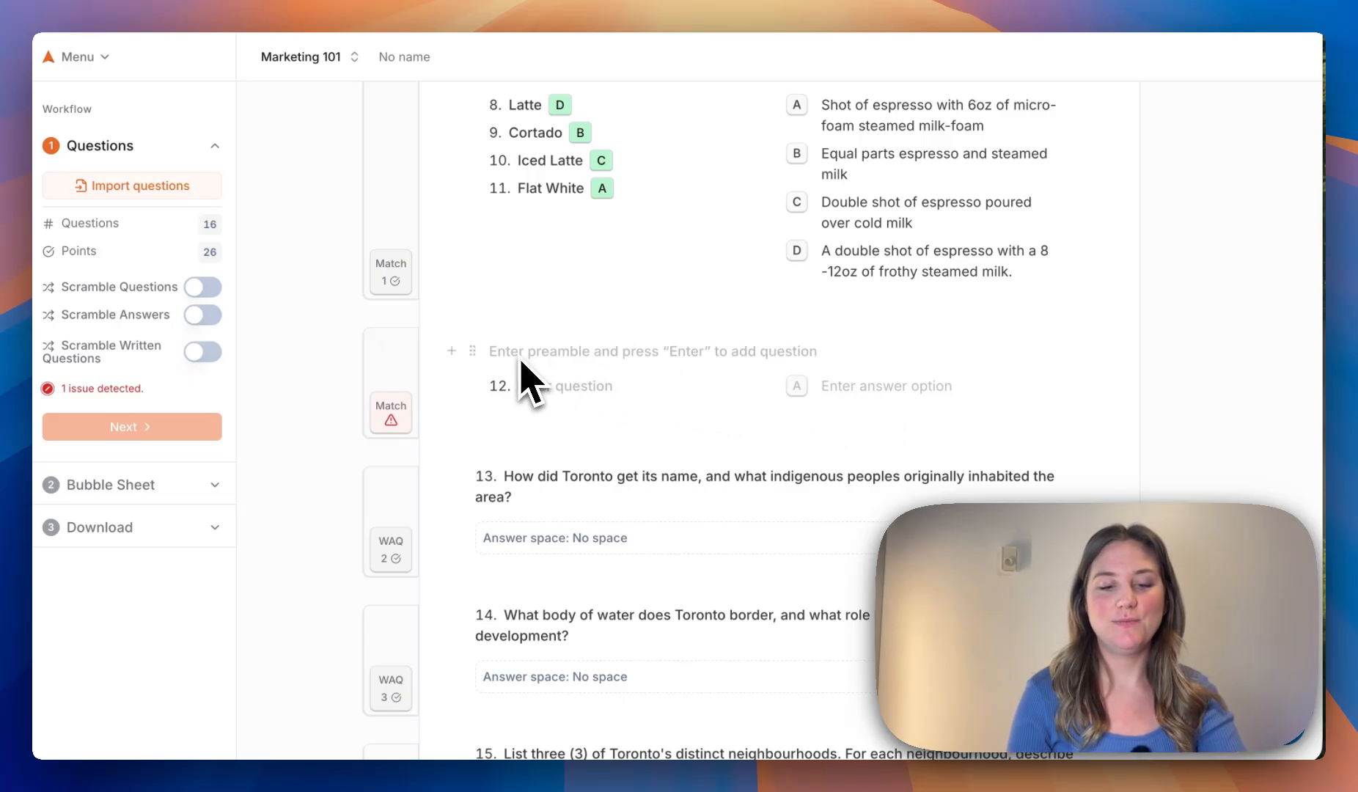
text(Mark the following statements either True or False)
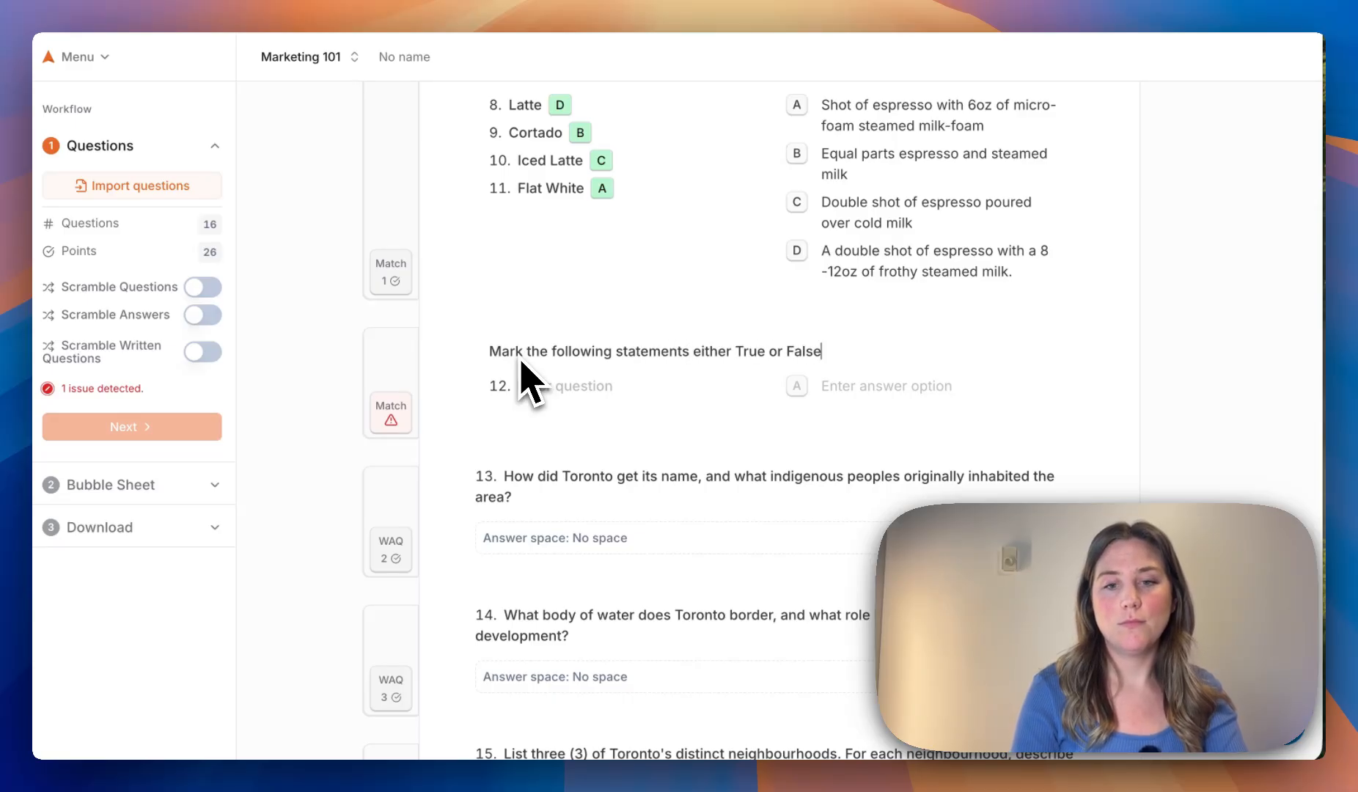
Enter the statements "Akindi scrambles questions and answers to create multiple versions", "Akindi provides unscrambled analytics", "Akindi sends grades to the LMS gradebook" and "Akindi supports matching questions".
click(548, 351)
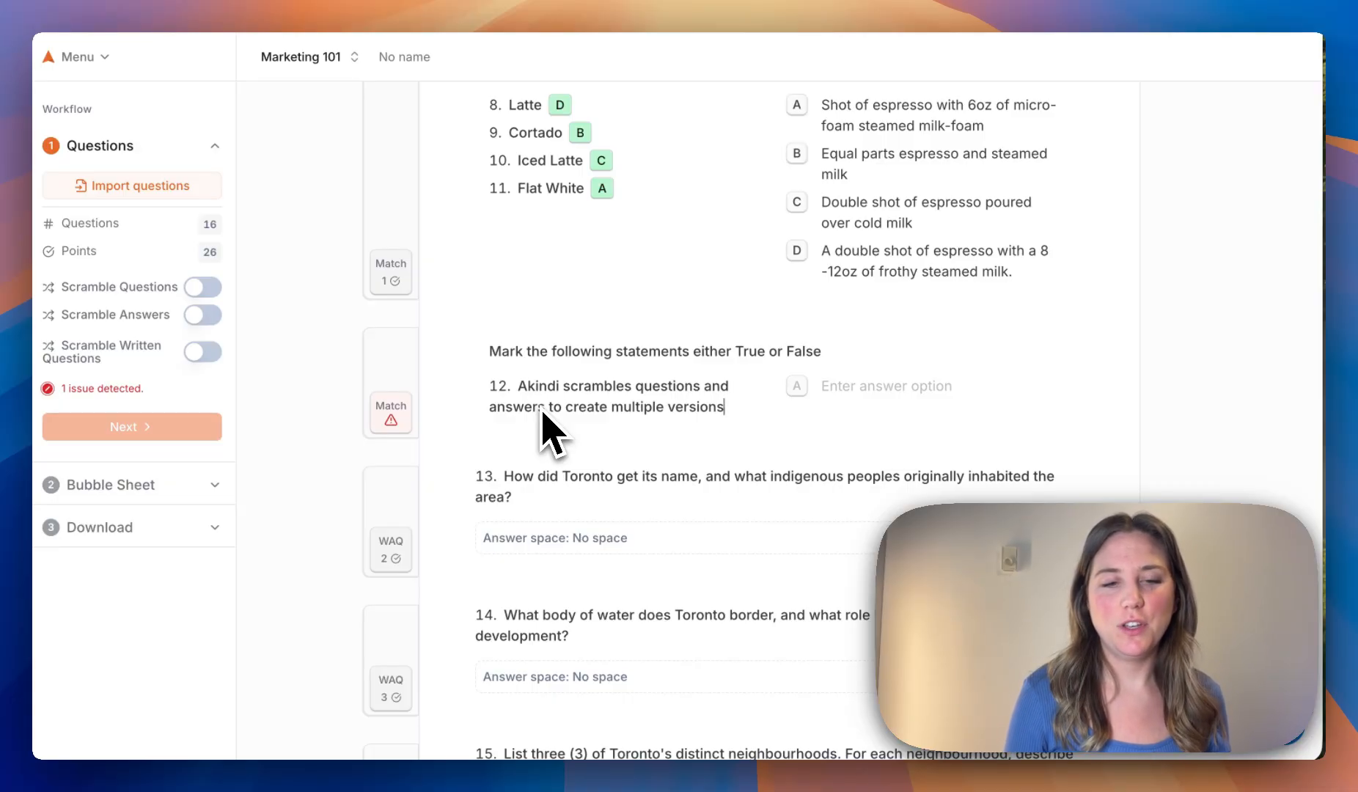
key(Return)
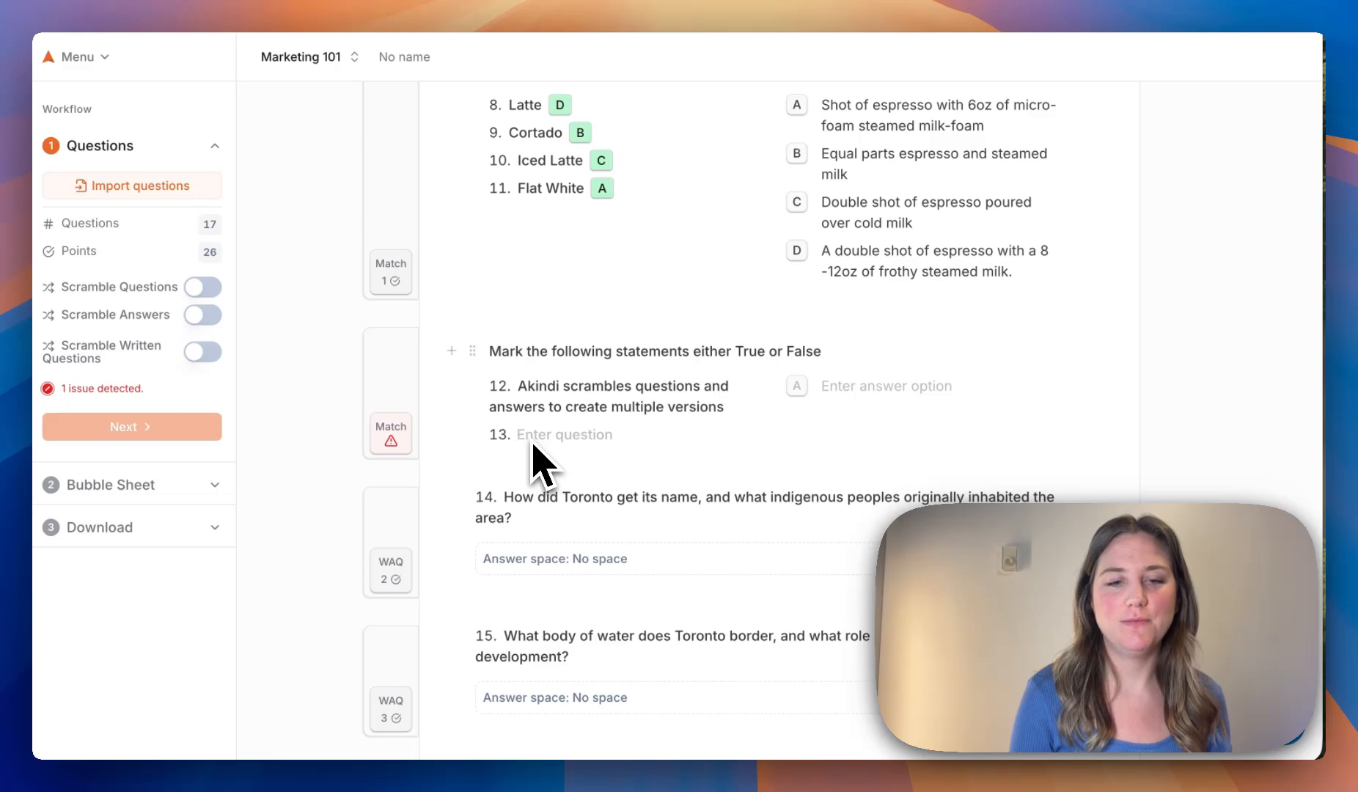
text(Akindi provides)
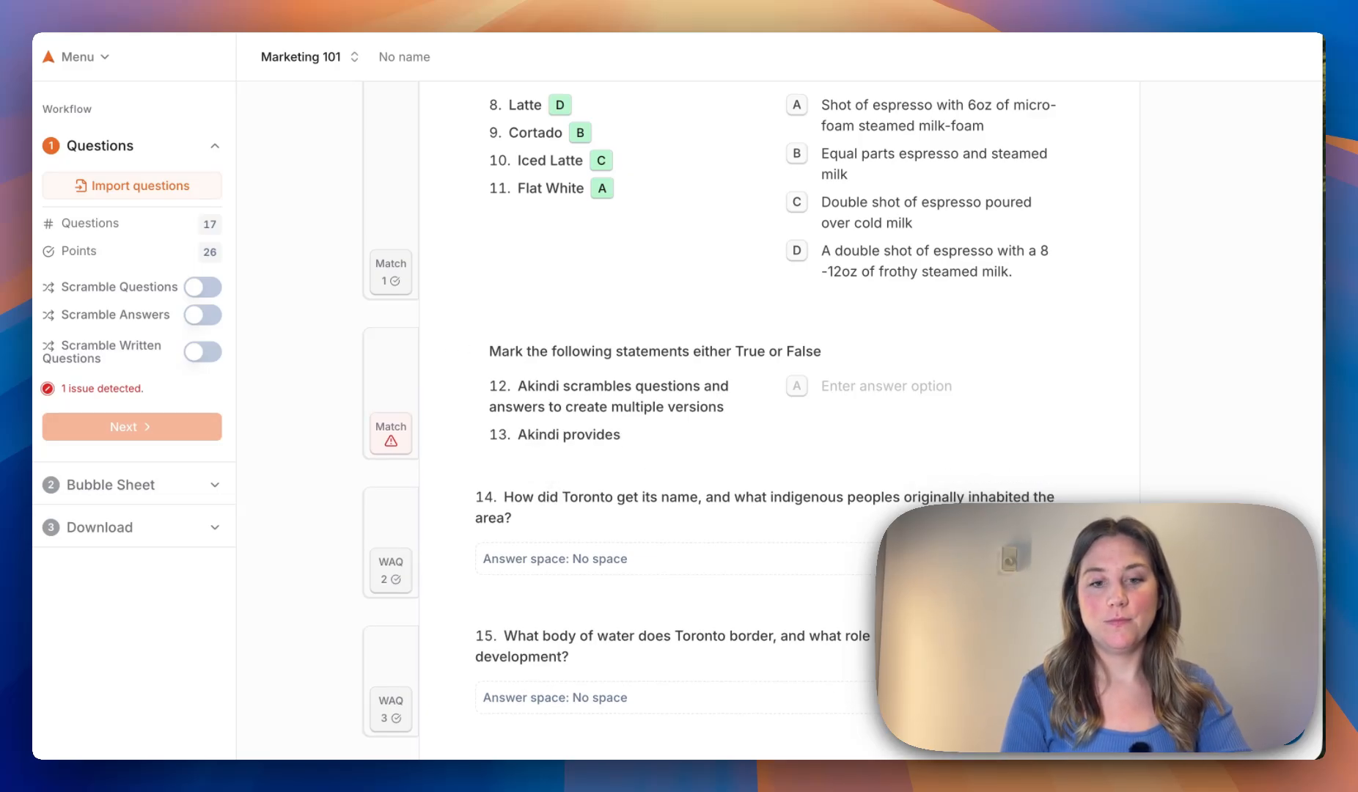
text( unscrambled analytics)
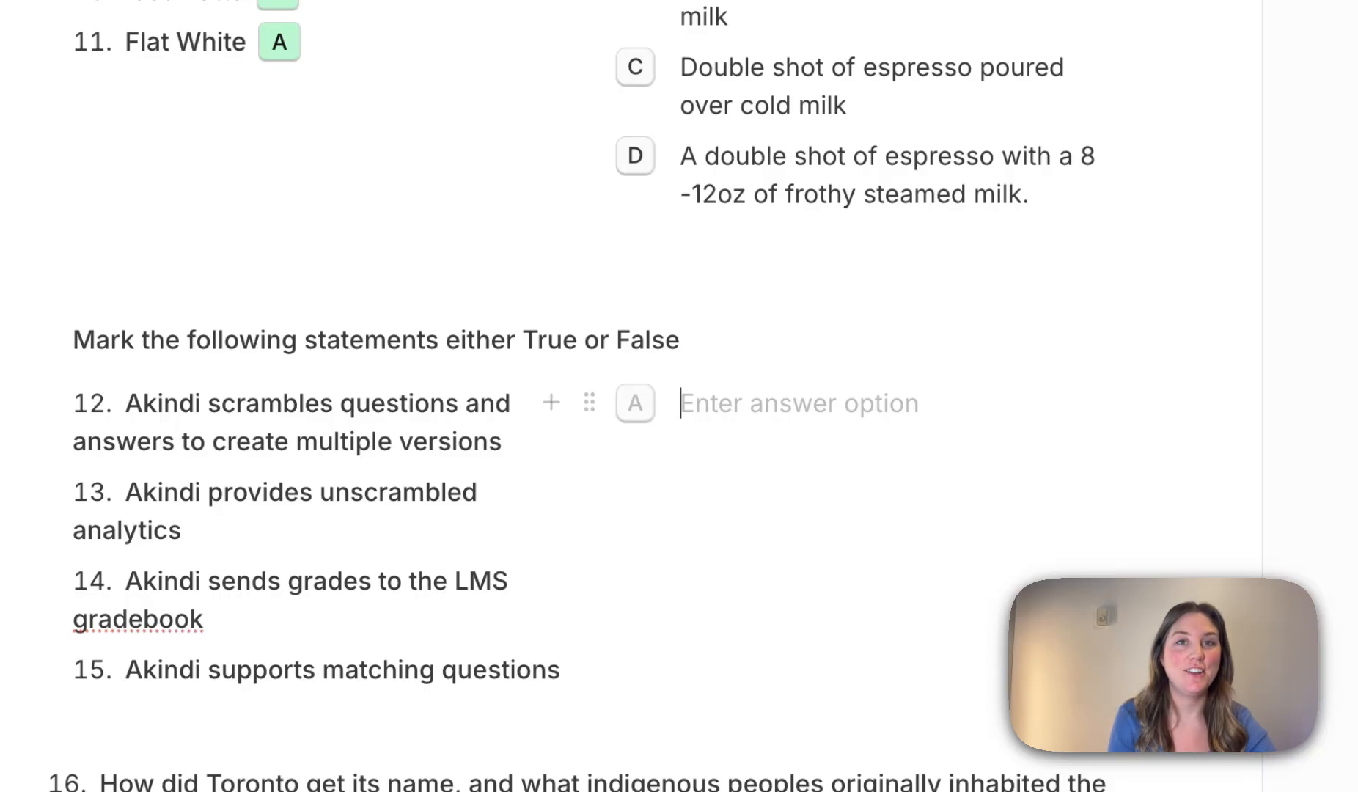
Add True as answer option A and False as answer option B for the new matching question.
text(True)
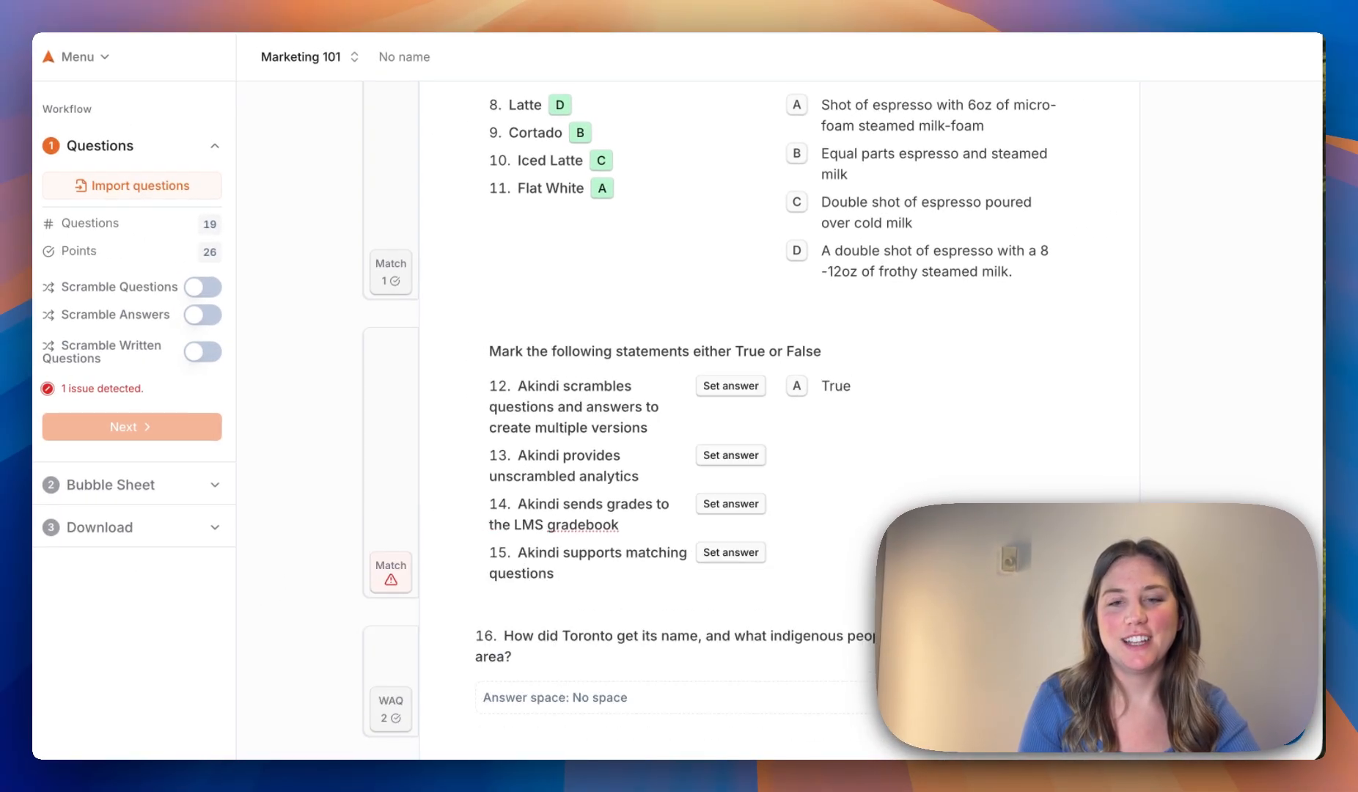
key(Return)
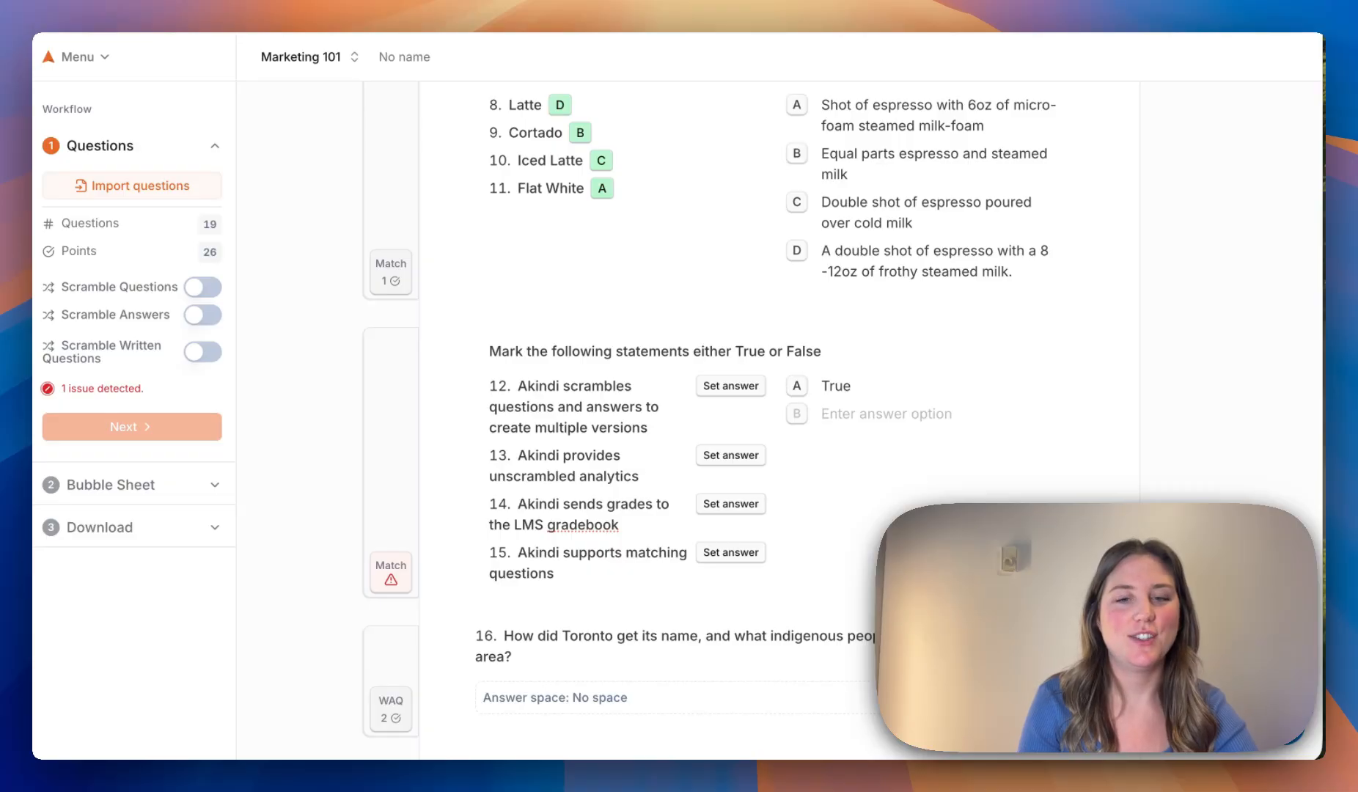
text(Fl)
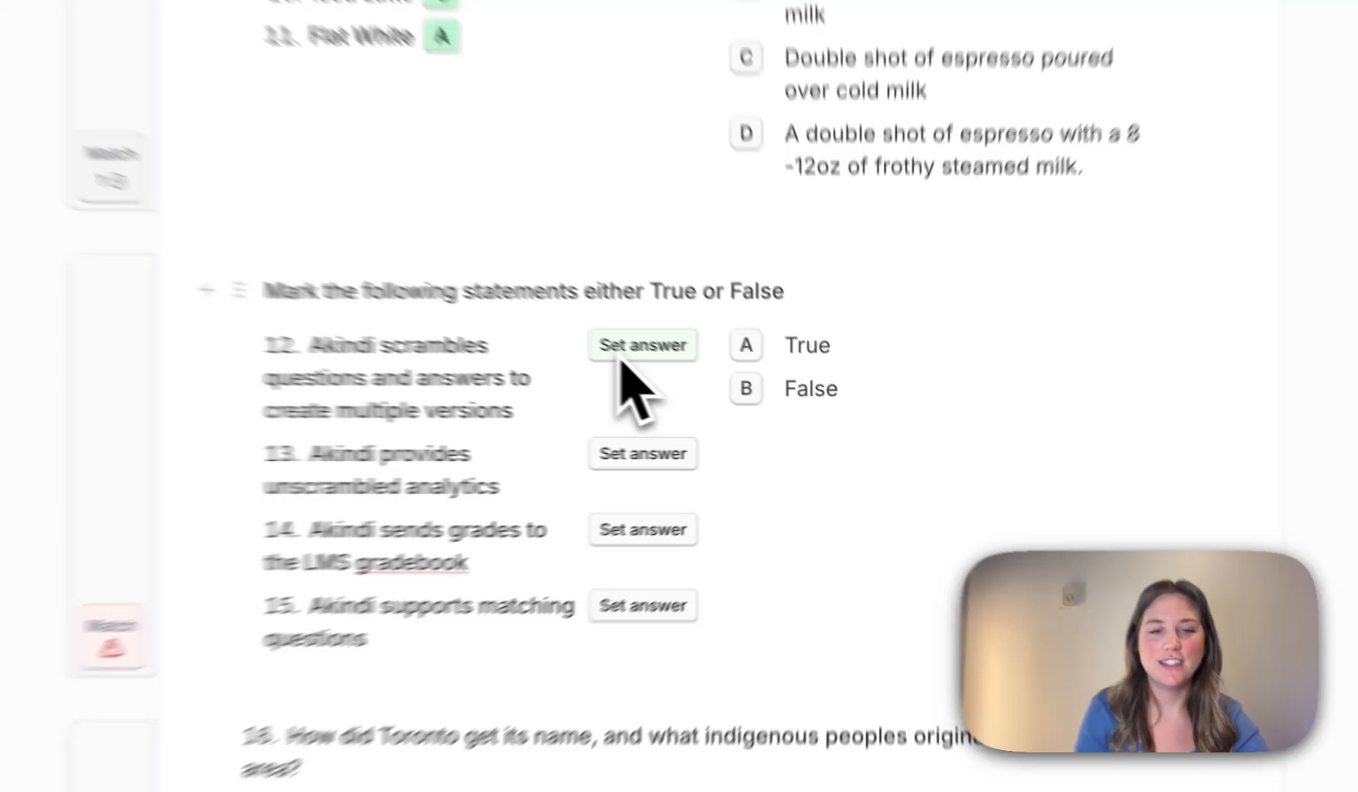
Set the correct answer to A (True) for all four Akindi statements, questions 12 to 15.
click(717, 392)
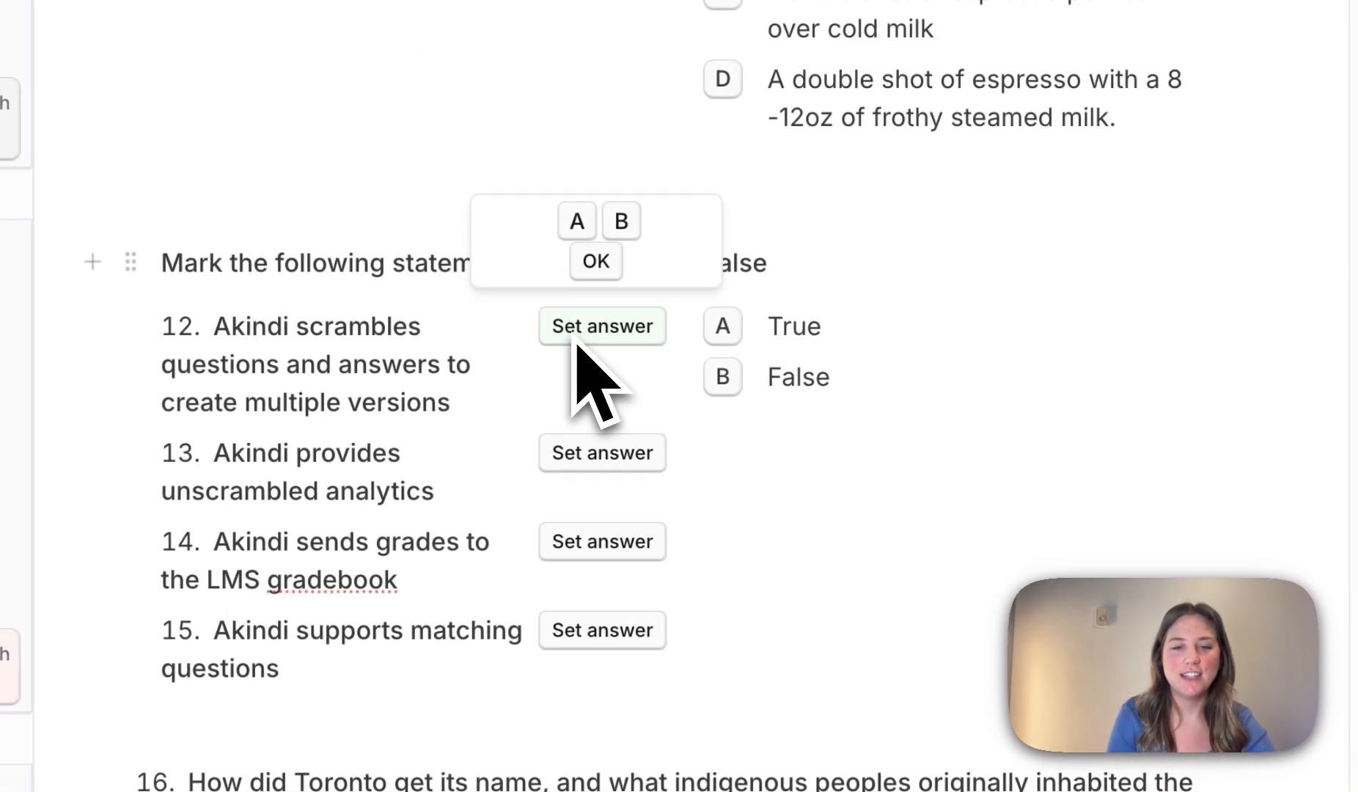
click(577, 221)
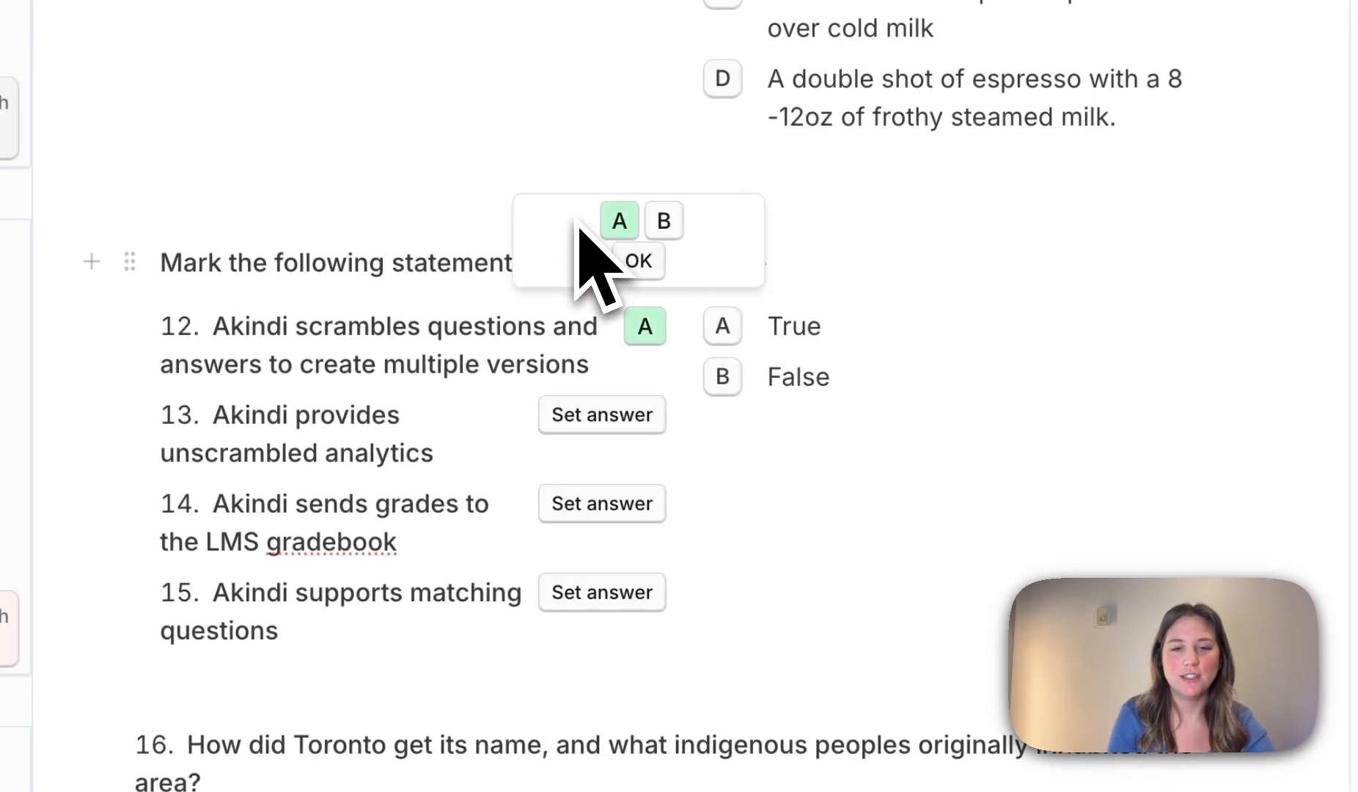
click(608, 415)
click(577, 308)
click(610, 504)
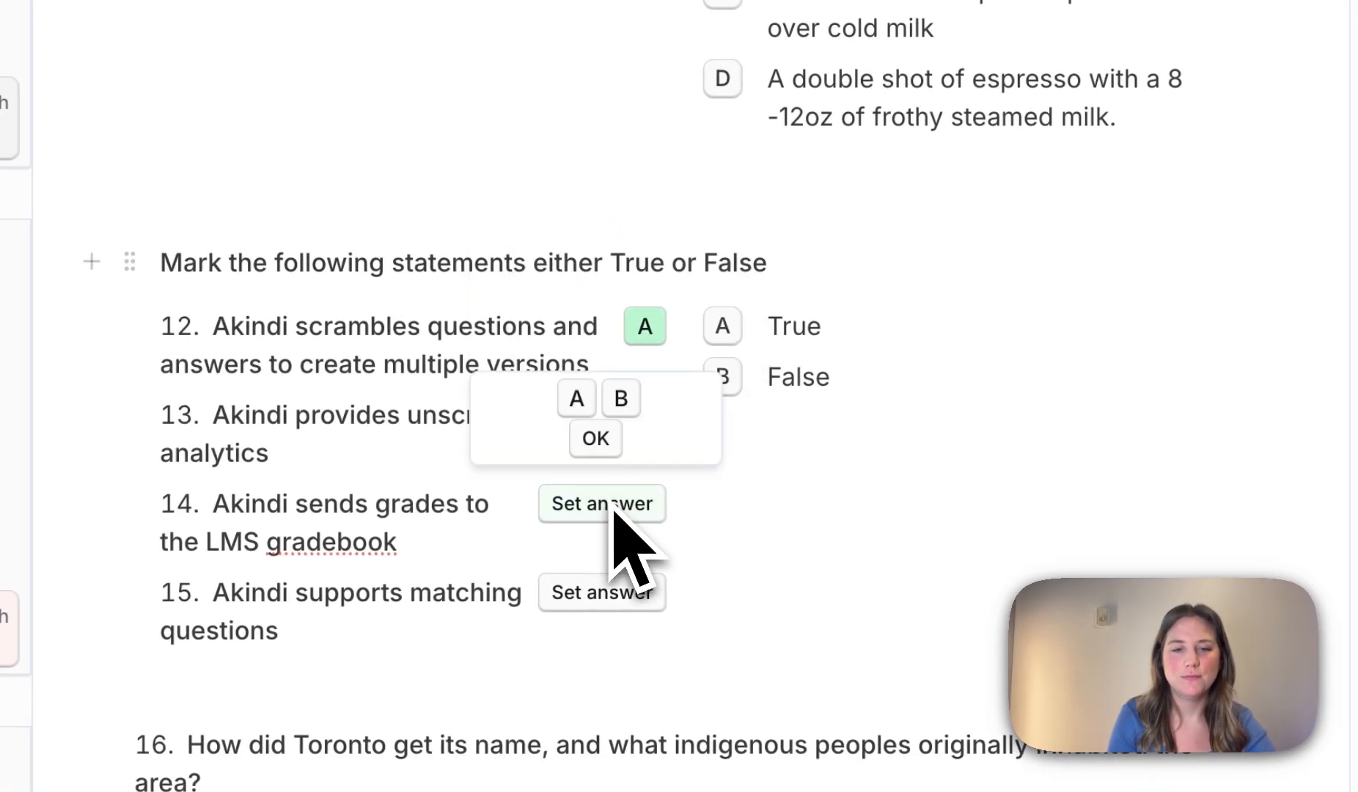
click(577, 398)
click(603, 591)
click(577, 486)
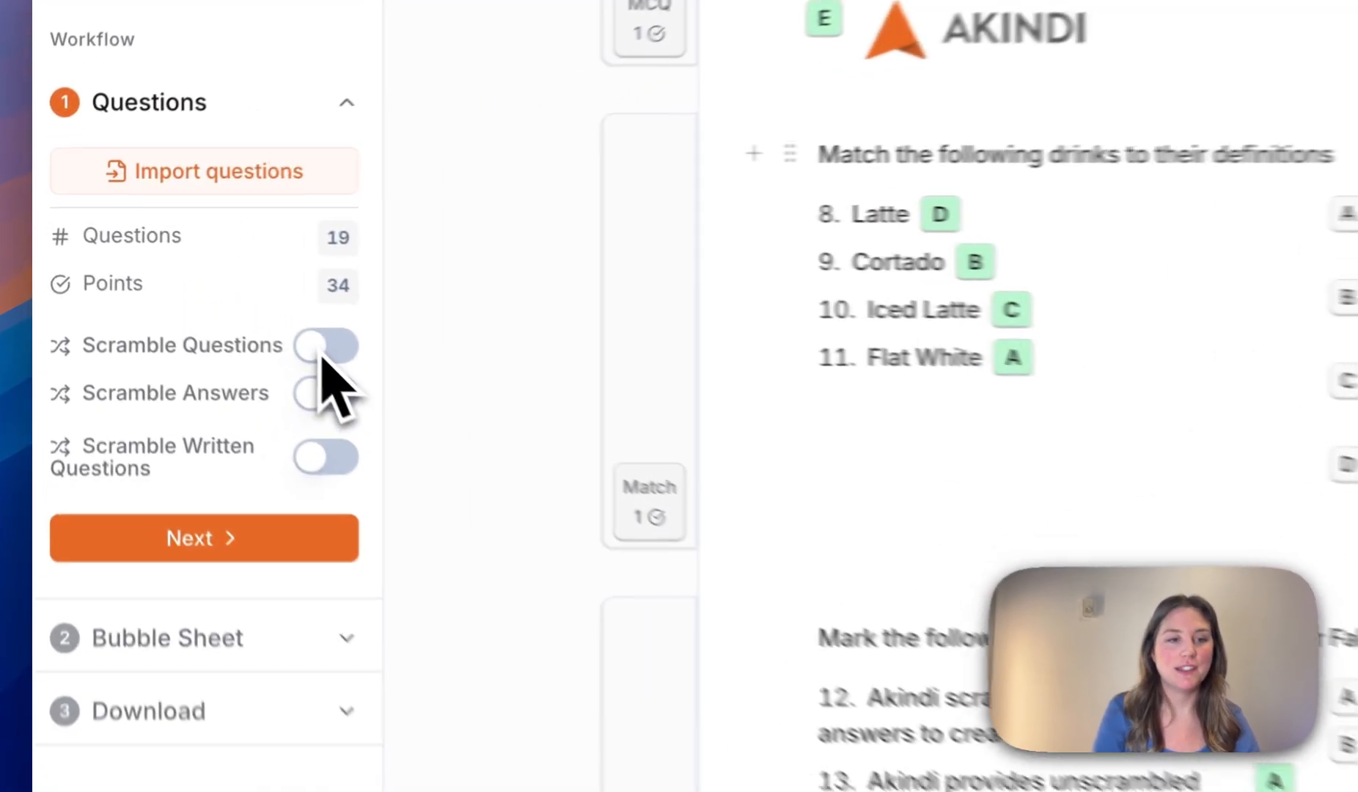
Enable scrambling of both the questions and the answers for the assessment.
click(201, 291)
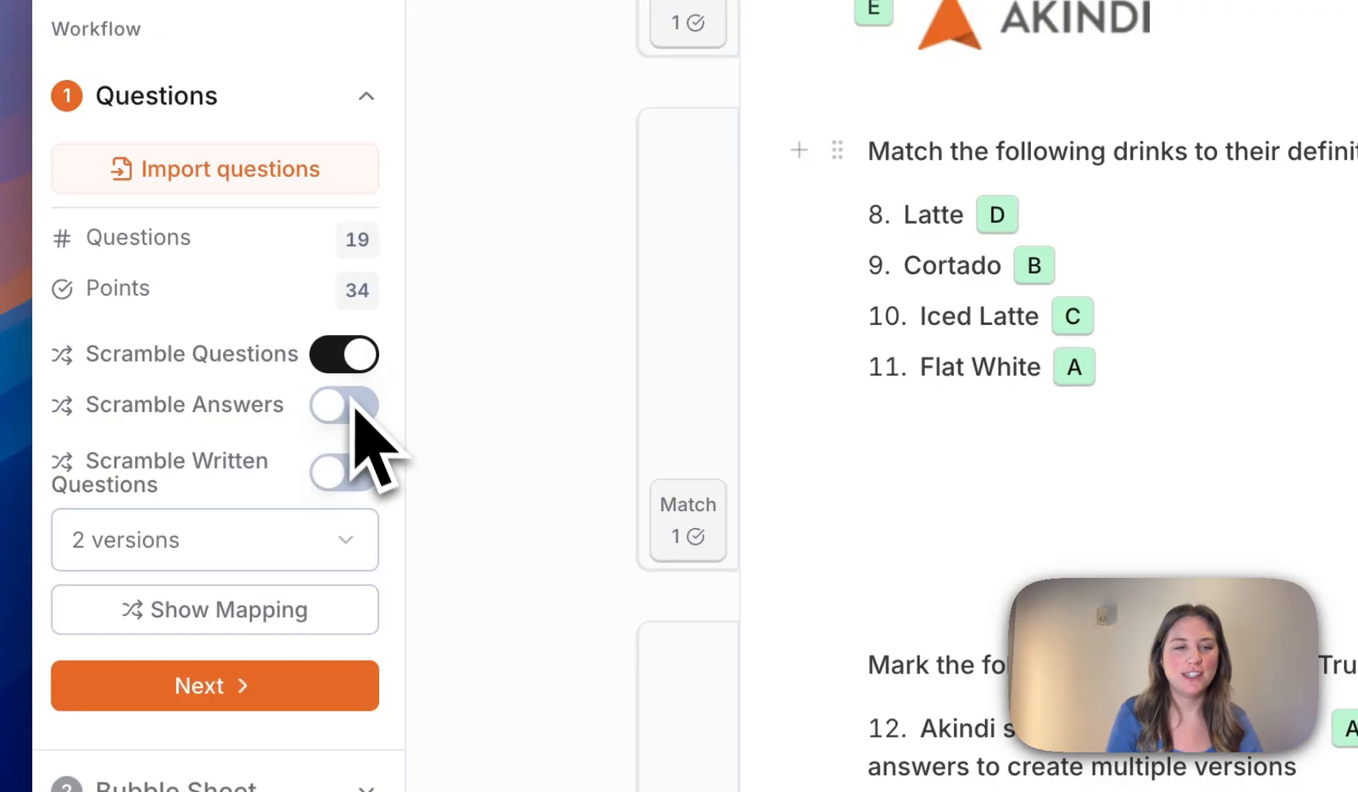
click(210, 318)
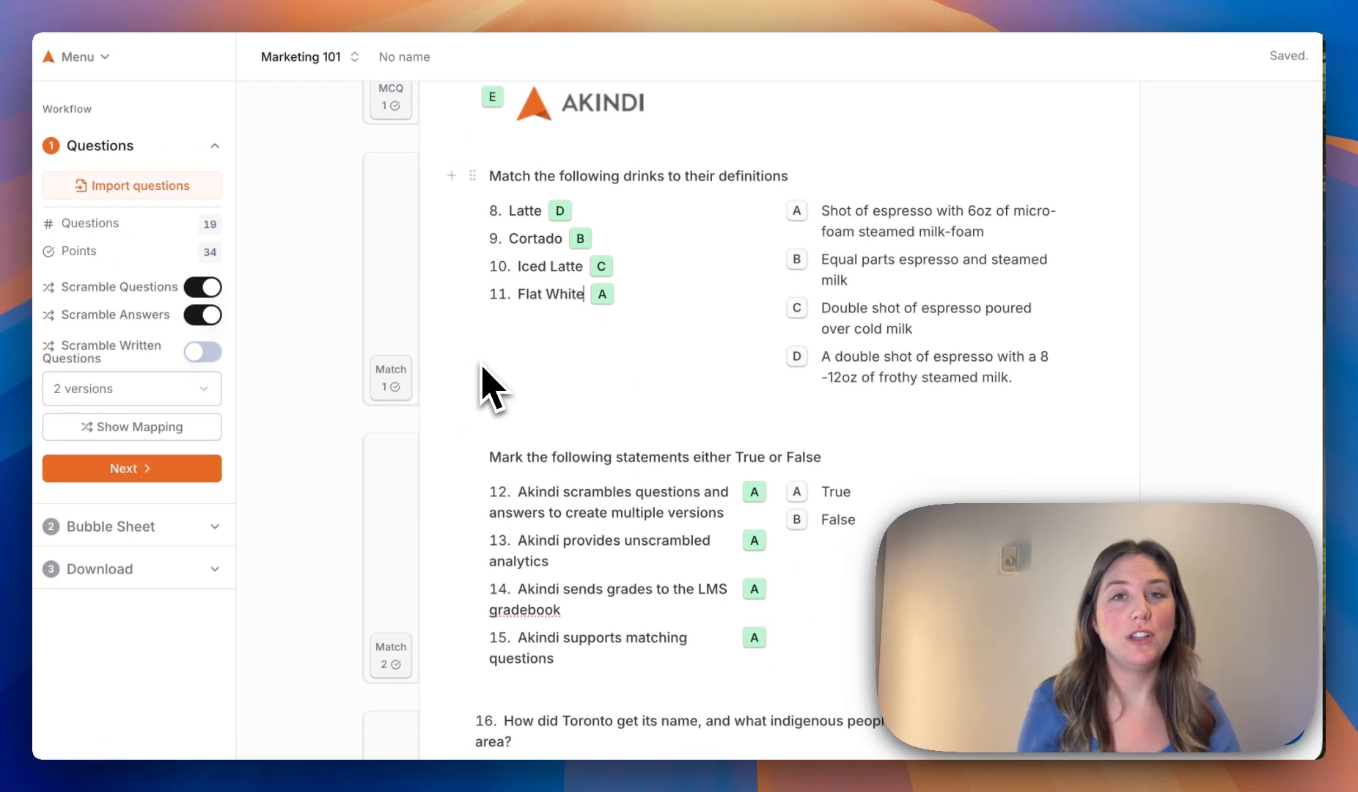
Try pinning the drinks matching question at question #8, along with its matching question order and its answer order.
click(375, 382)
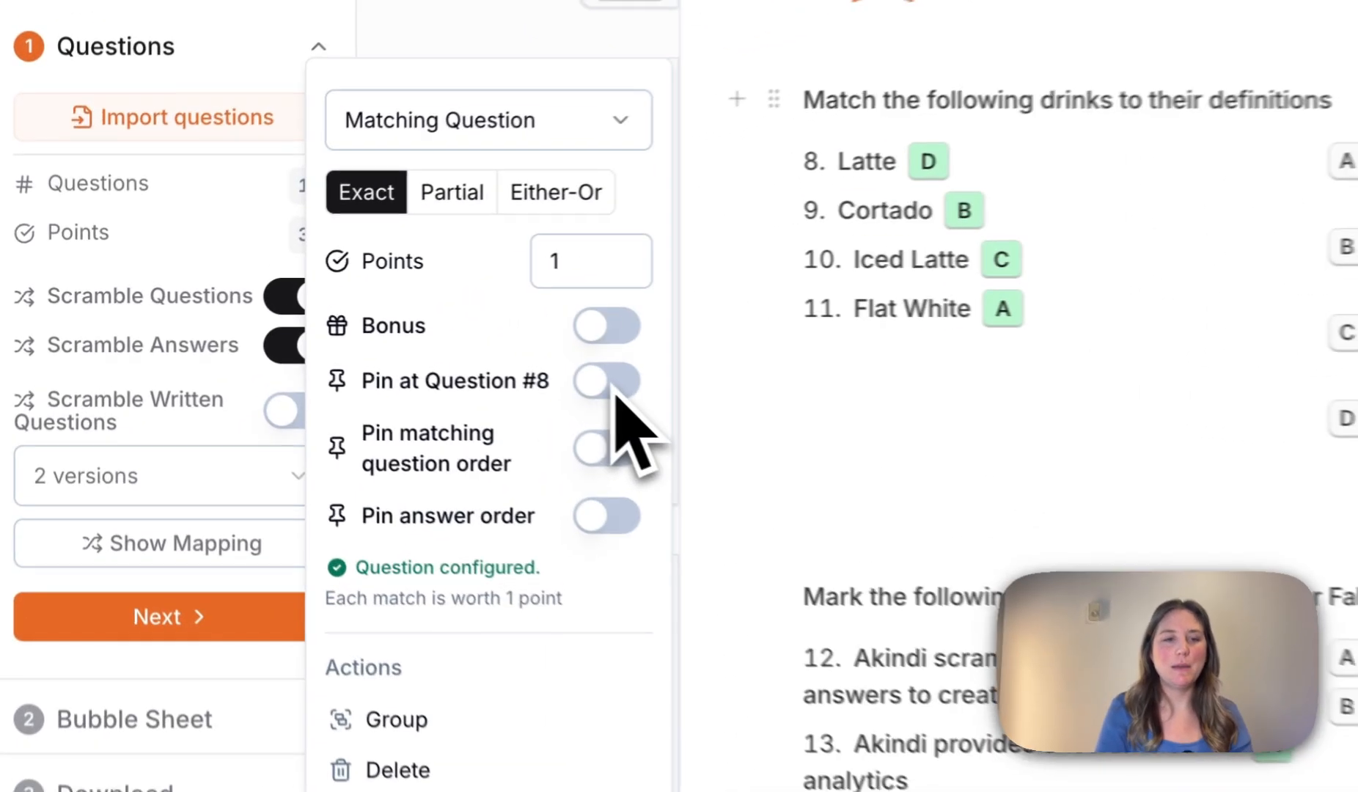
click(381, 339)
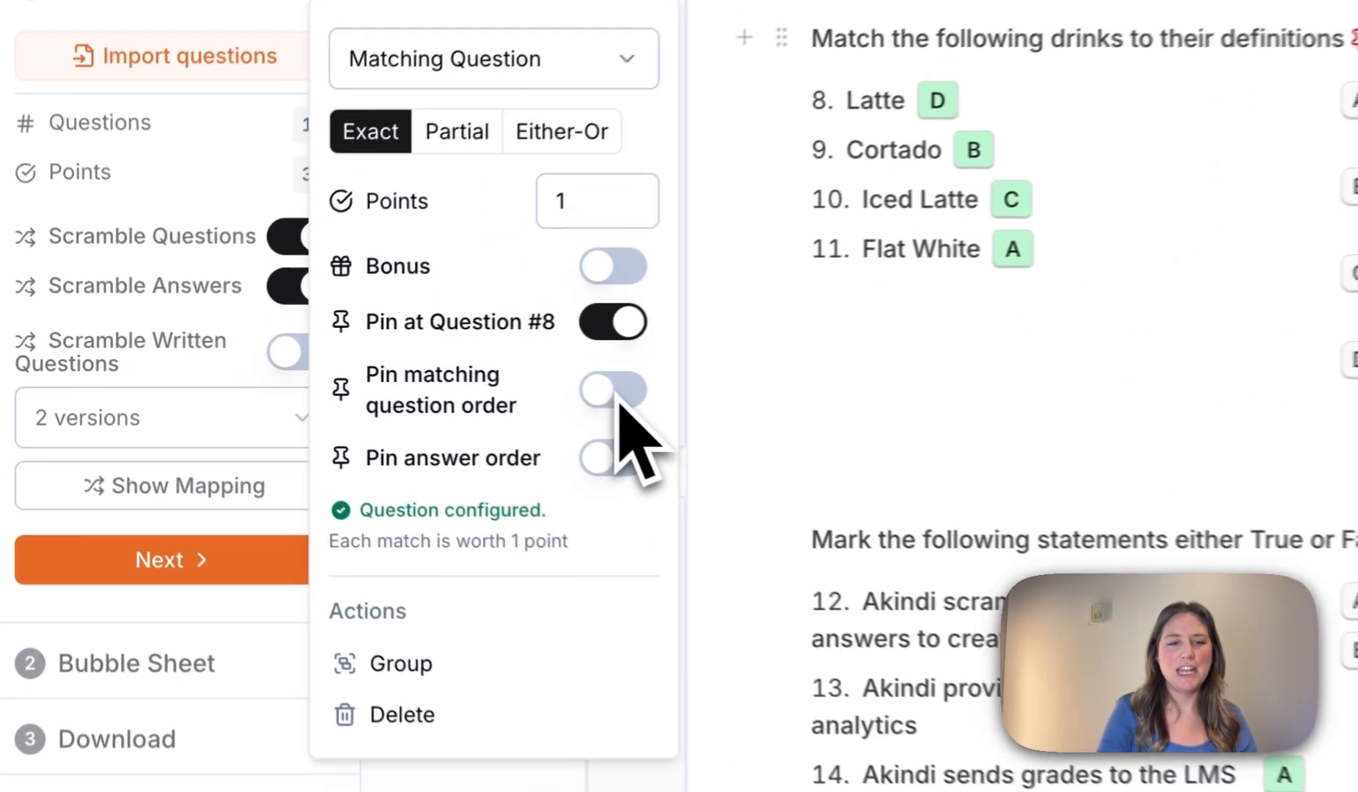
click(620, 400)
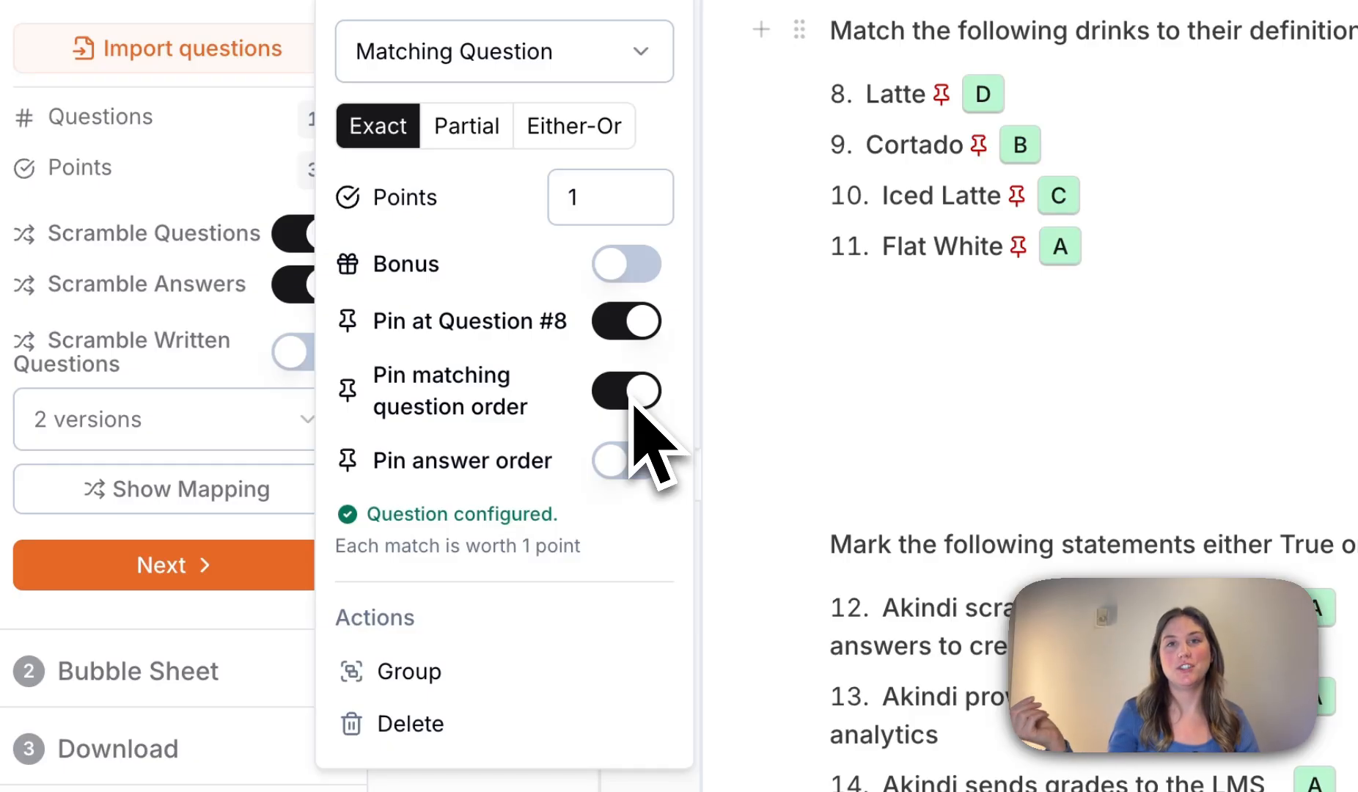
click(634, 404)
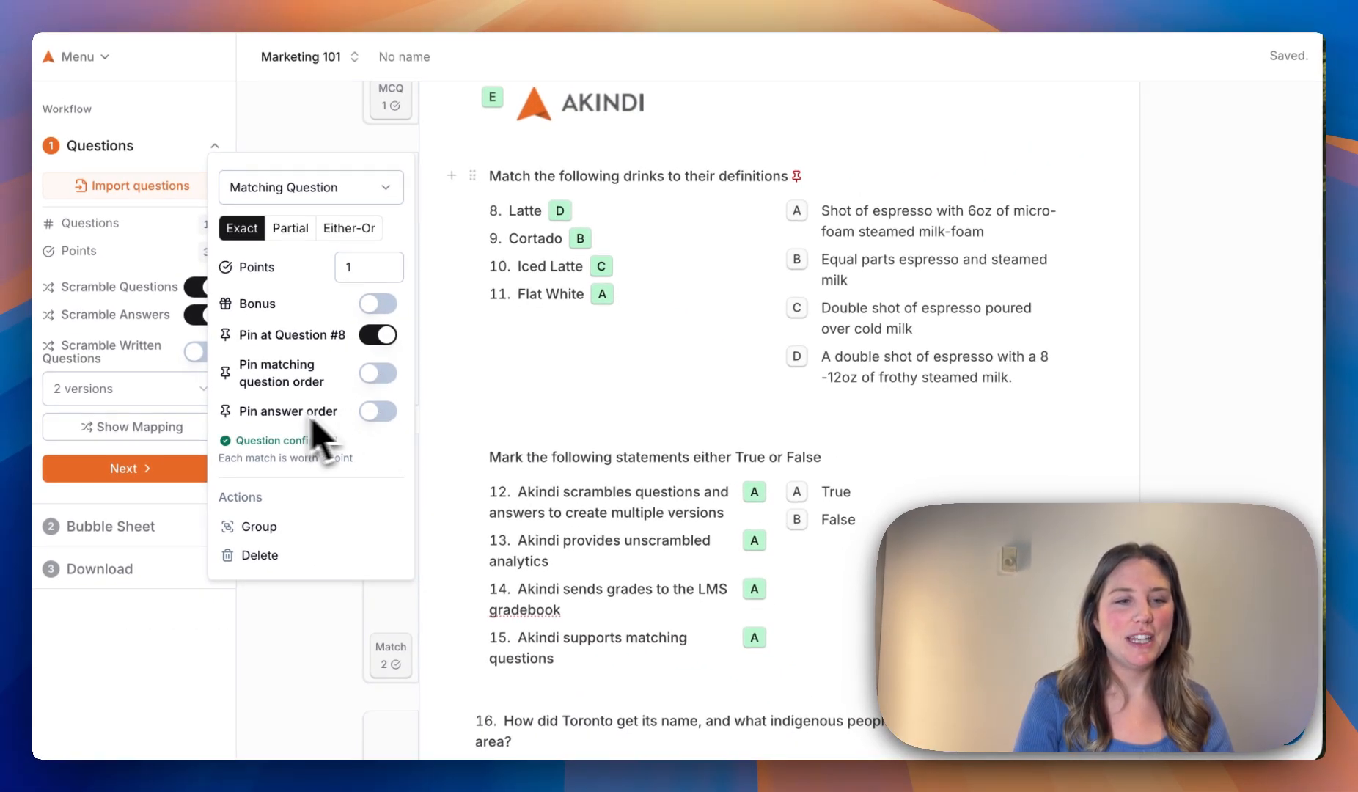
click(374, 413)
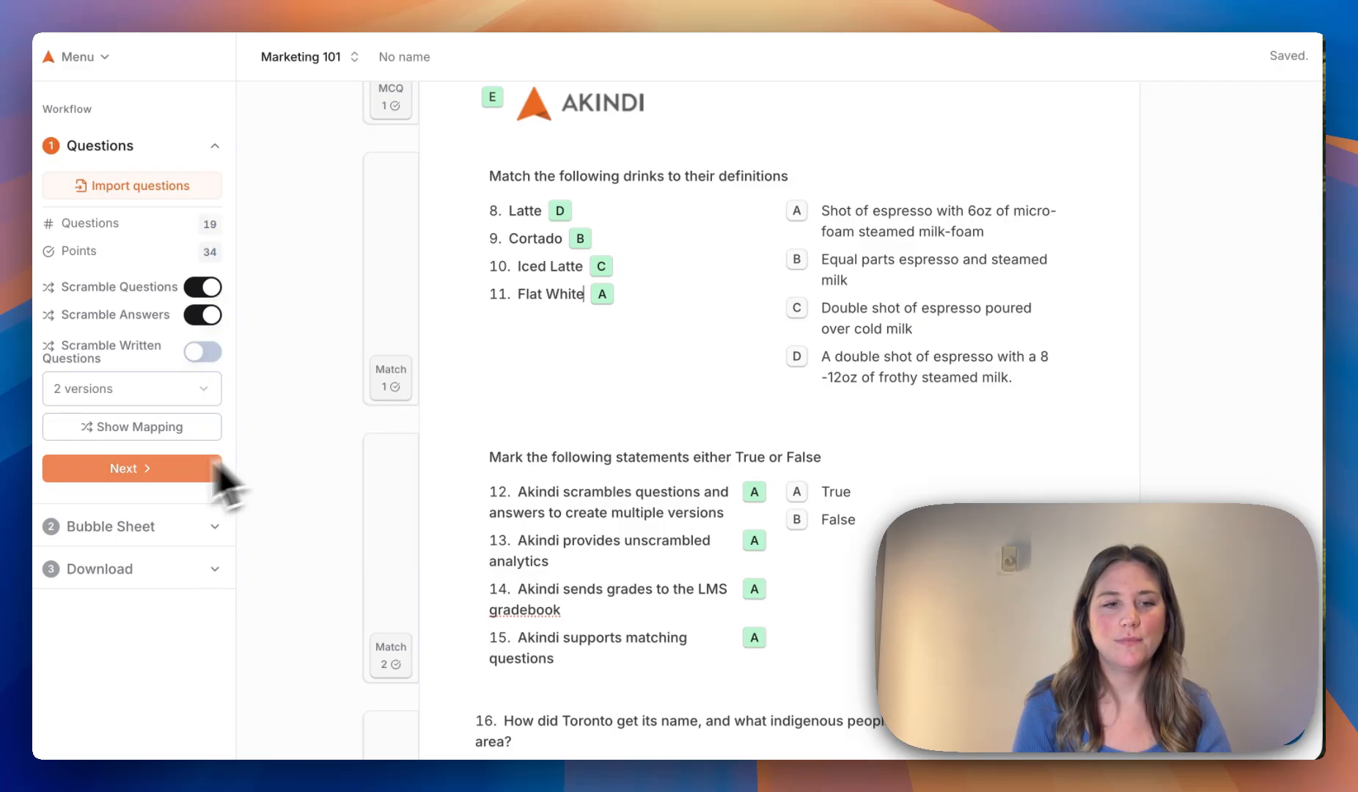
Keep the 100 Question A-E bubble sheet, proceed to the final documents, and preview the matching questions in the original version.
click(150, 476)
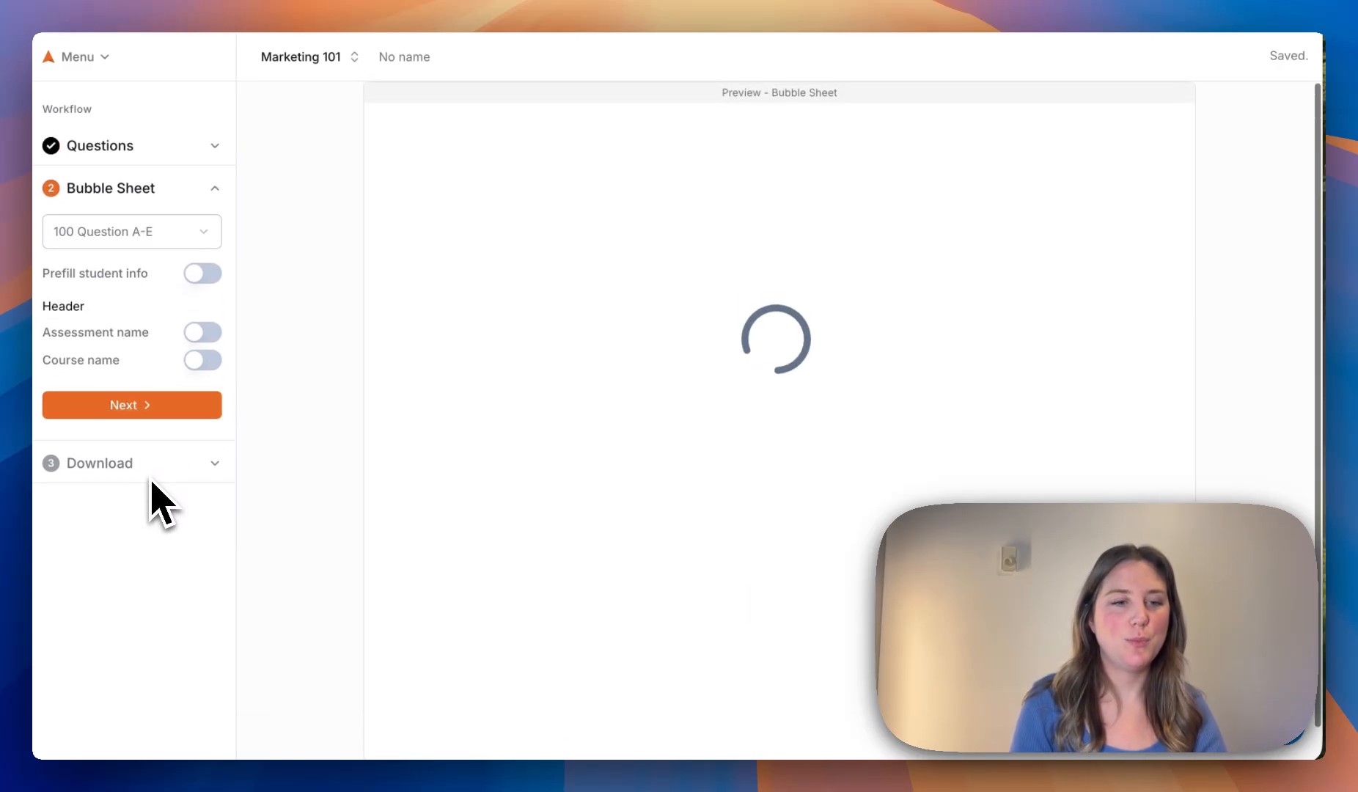
click(128, 408)
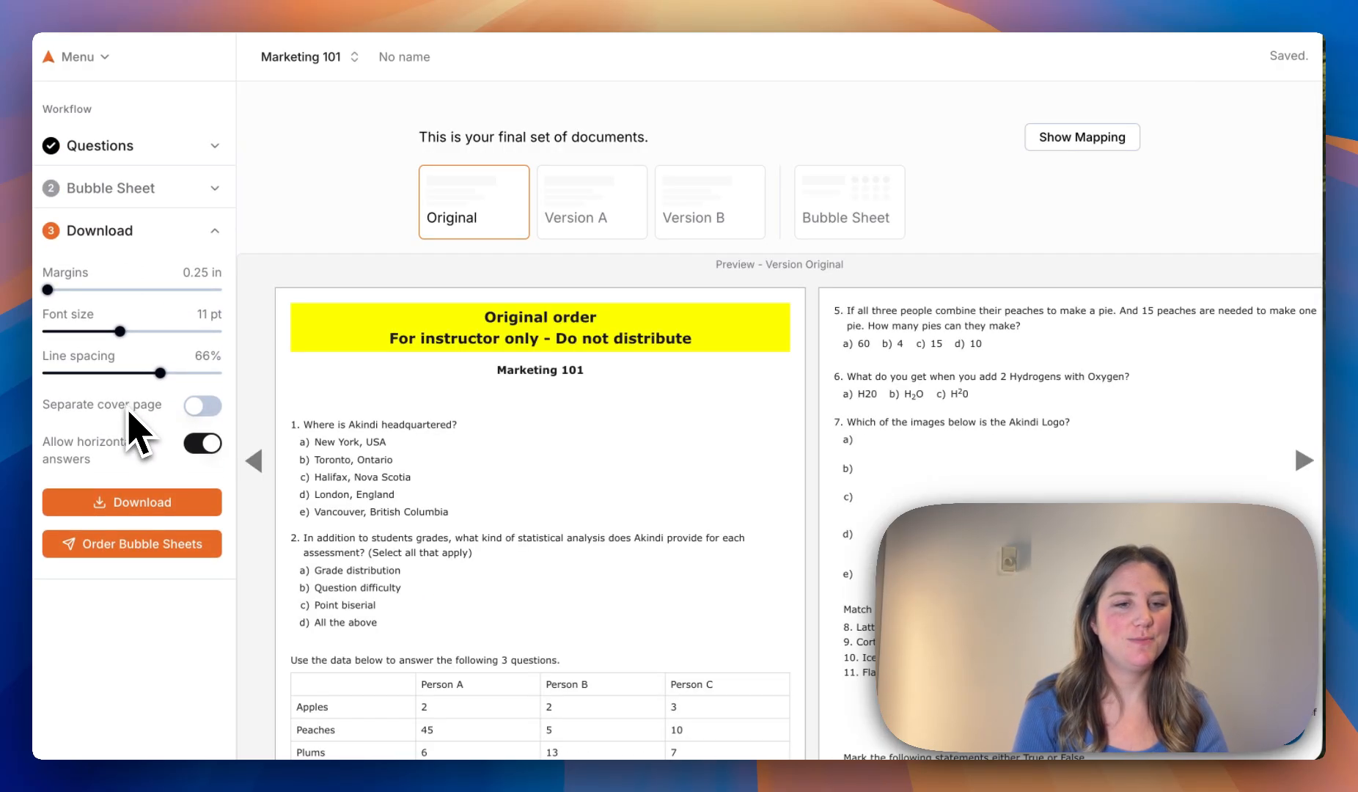
scroll(820, 484, down, 3)
scroll(820, 484, right, 3)
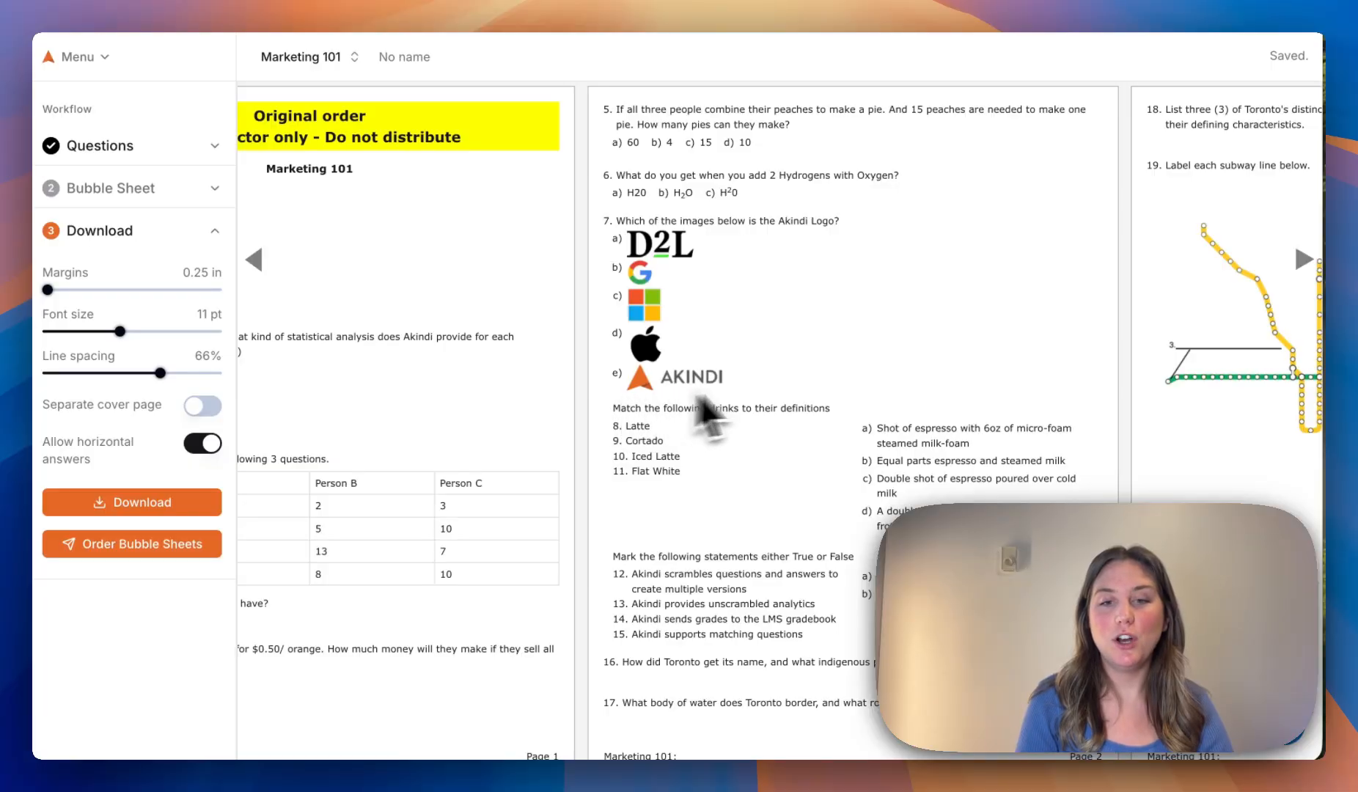